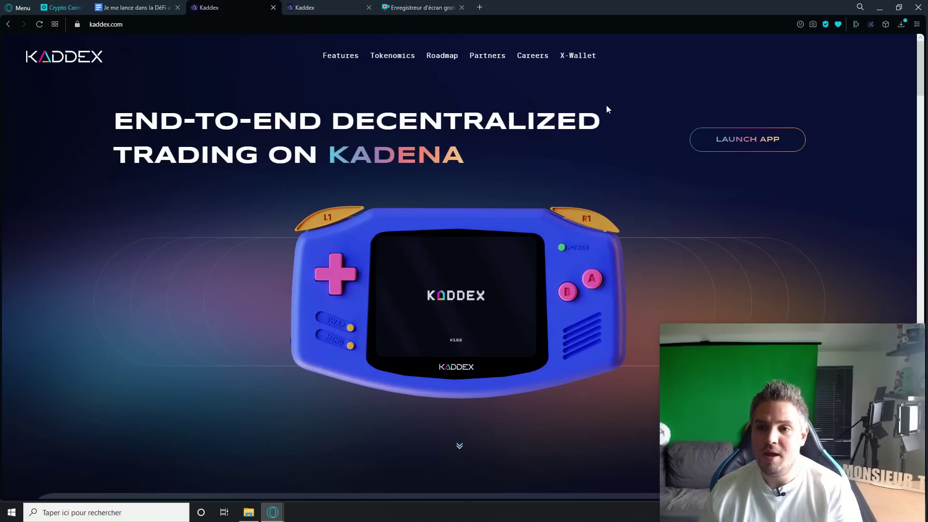
Open Kaddex's X-Wallet page and go to the extension's Chrome Web Store listing.
{"action": "left_click", "coordinate": [575, 60]}
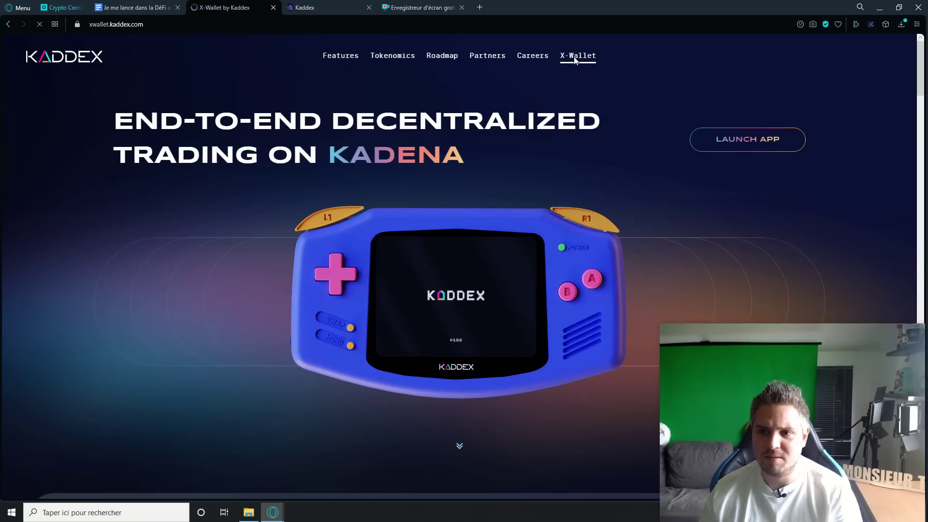
{"action": "scroll", "coordinate": [532, 219], "scroll_direction": "down", "scroll_amount": 2}
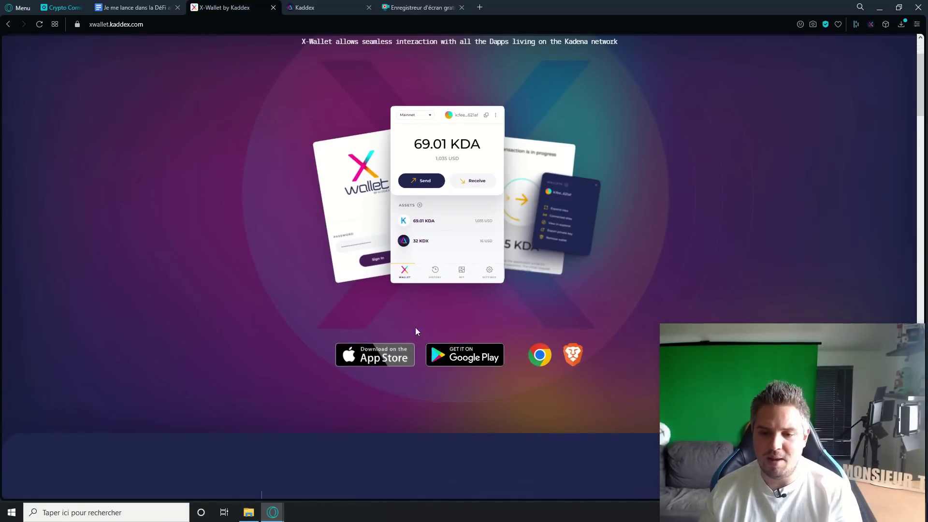
{"action": "scroll", "coordinate": [518, 321], "scroll_direction": "up", "scroll_amount": 1}
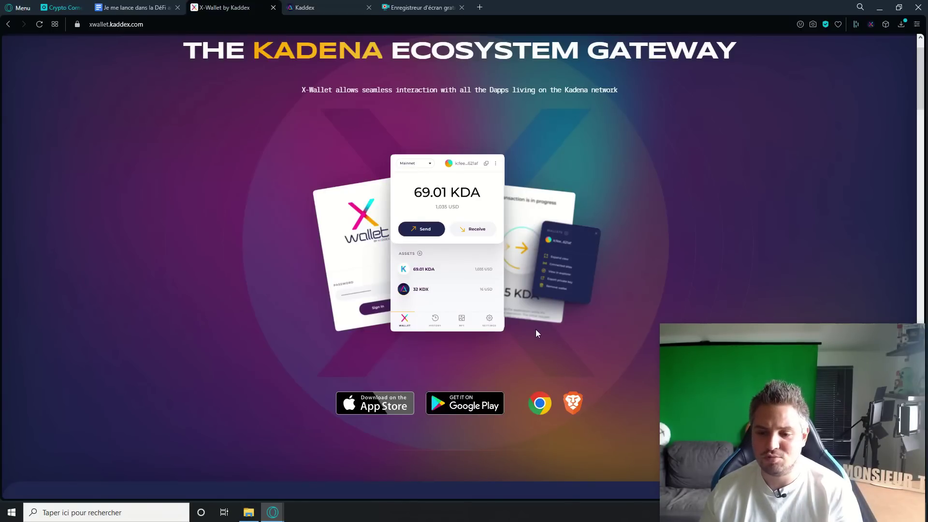
{"action": "left_click", "coordinate": [540, 403]}
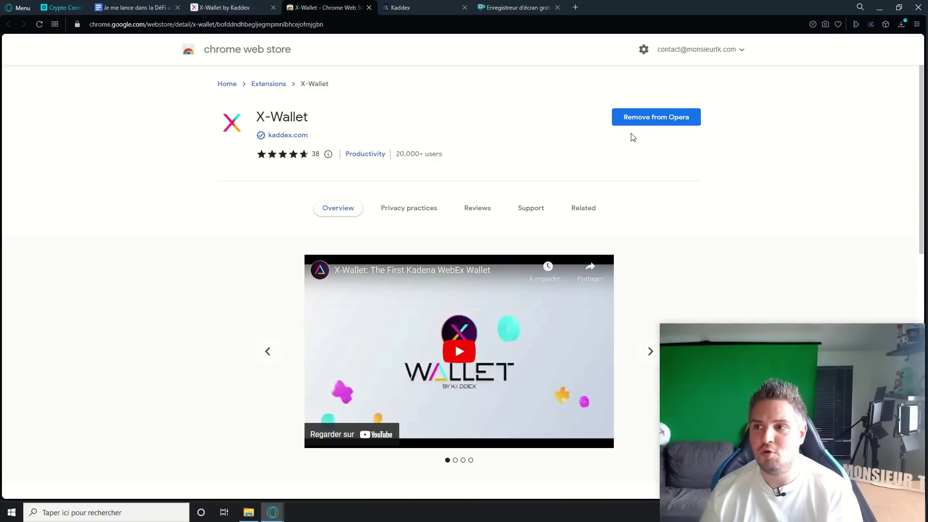
Open the X-Wallet extension and examine its available networks and its chain list.
{"action": "left_click", "coordinate": [870, 24]}
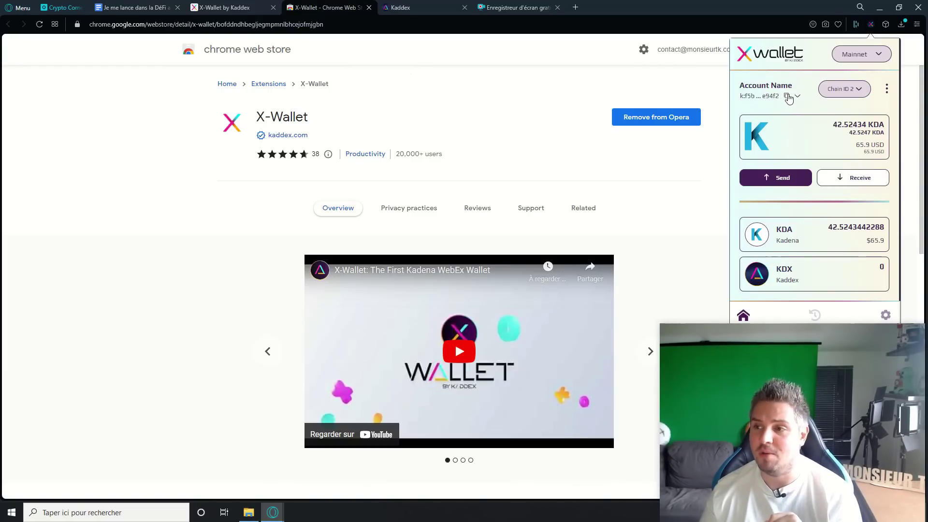
{"action": "left_click", "coordinate": [878, 57]}
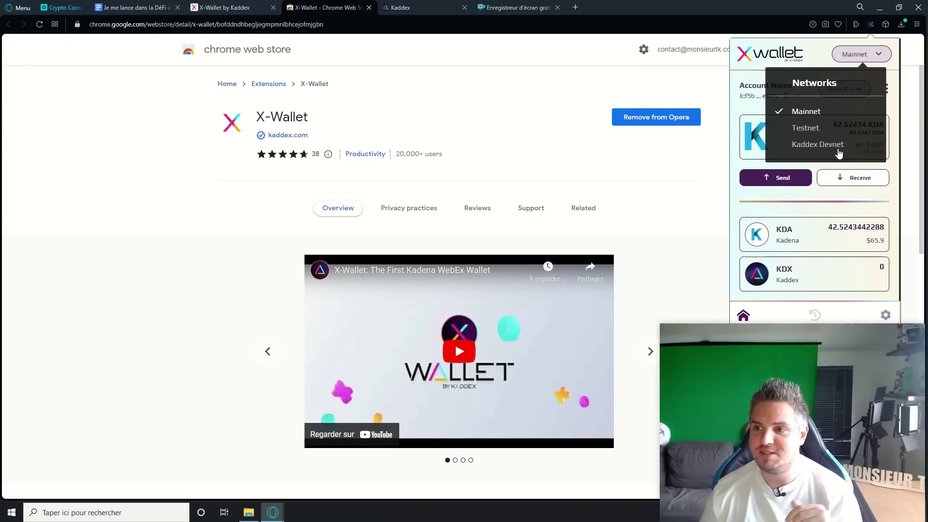
{"action": "left_click", "coordinate": [863, 64]}
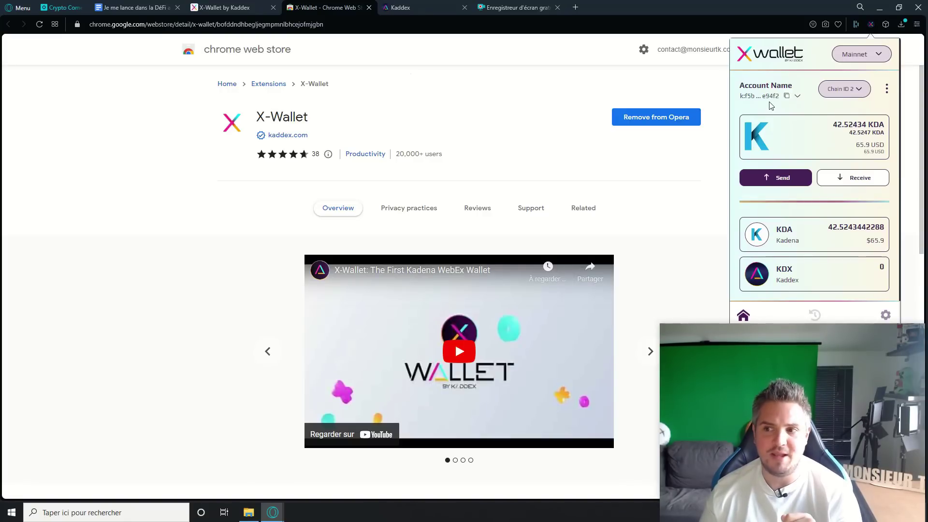
{"action": "left_click", "coordinate": [851, 94]}
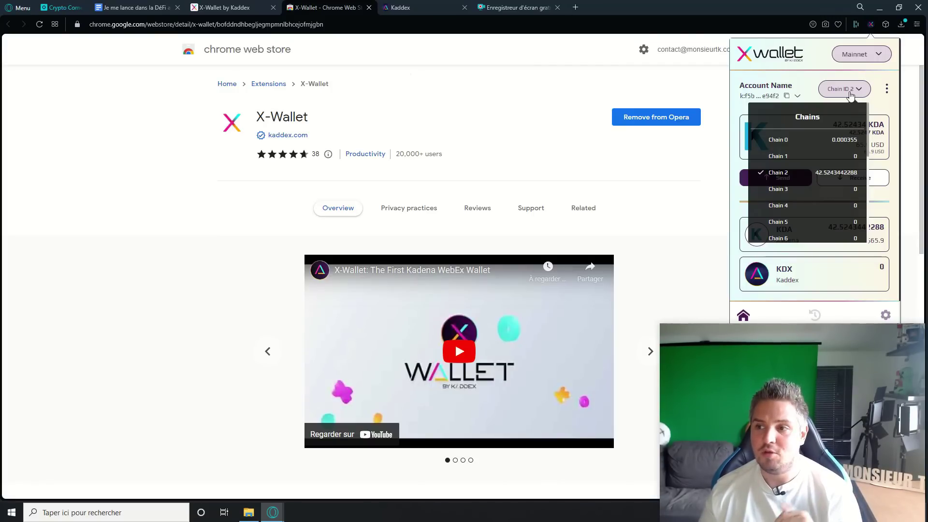
{"action": "left_click", "coordinate": [851, 95]}
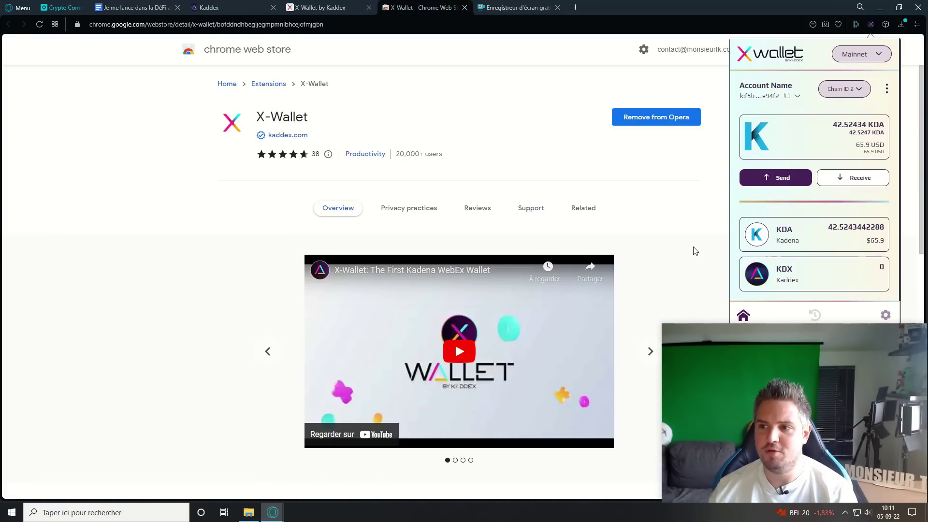
Switch the wallet to Chain 0 and copy the account address.
{"action": "left_click", "coordinate": [858, 94]}
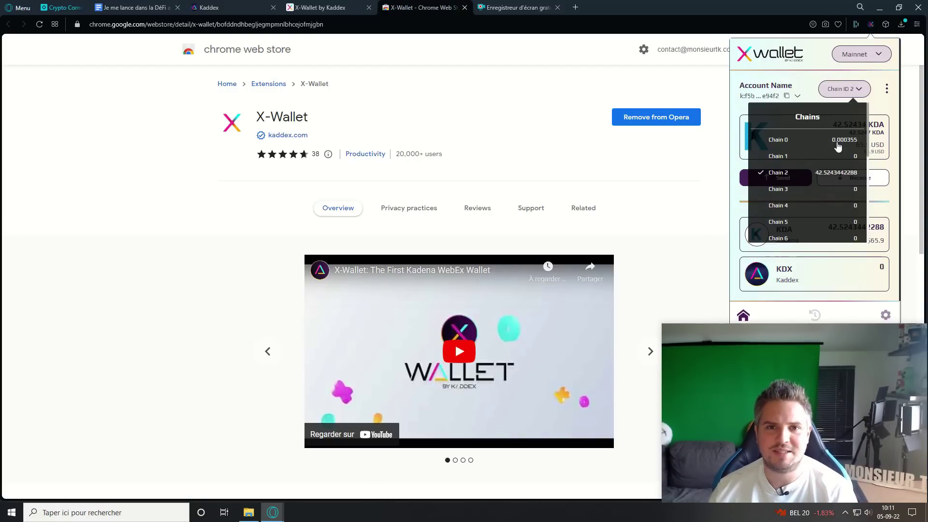
{"action": "left_click", "coordinate": [836, 145]}
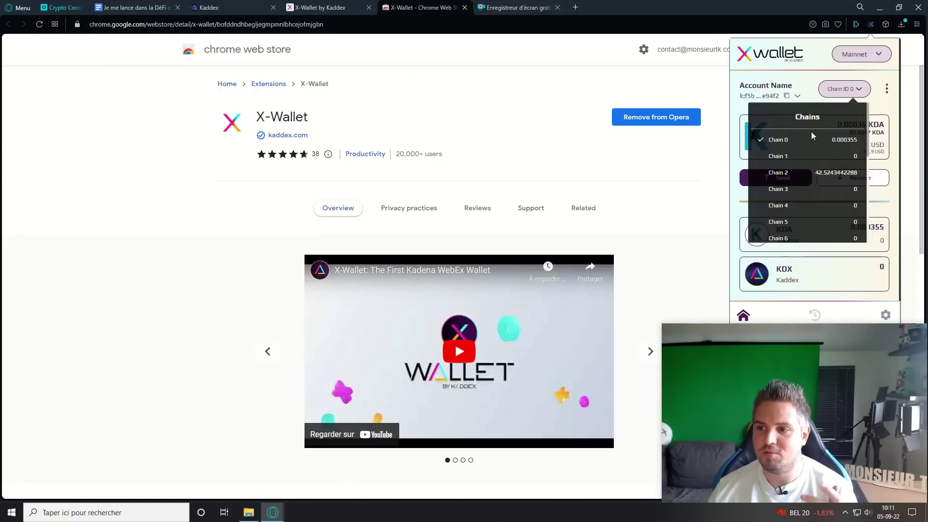
{"action": "left_click", "coordinate": [886, 103]}
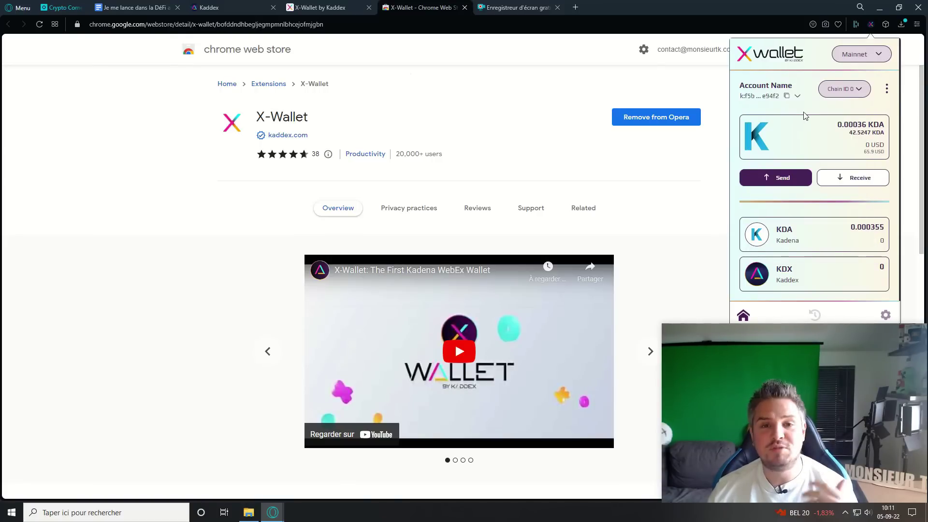
{"action": "left_click", "coordinate": [786, 96]}
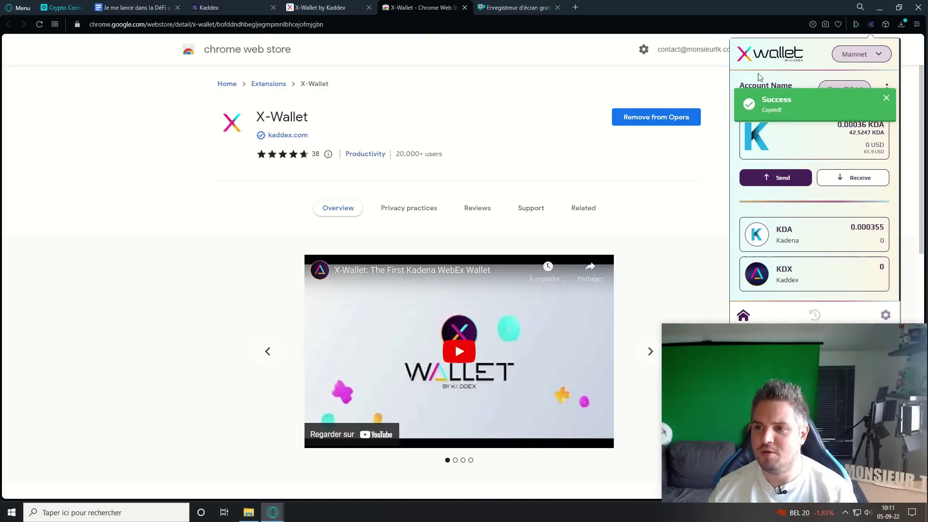
Start a send transaction to the copied account address with destination Chain ID 2.
{"action": "left_click", "coordinate": [789, 179]}
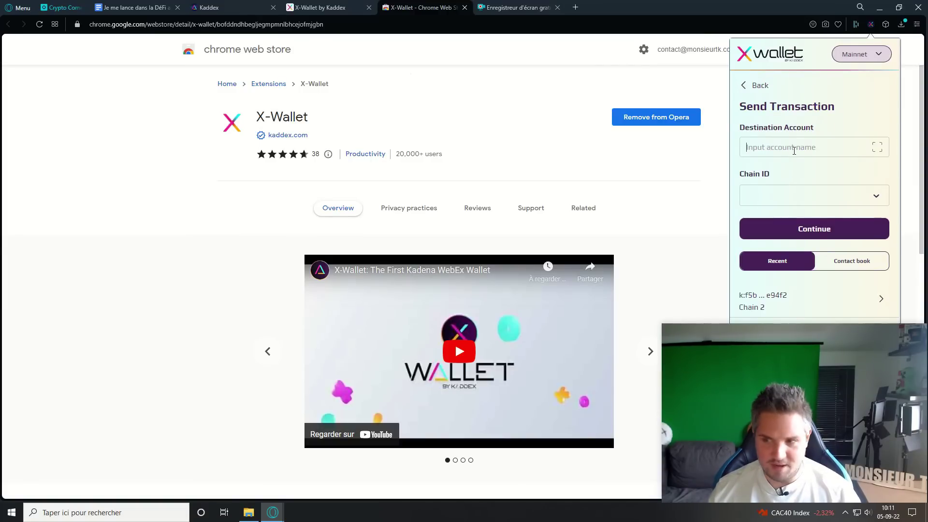
{"action": "key", "text": "ctrl+v"}
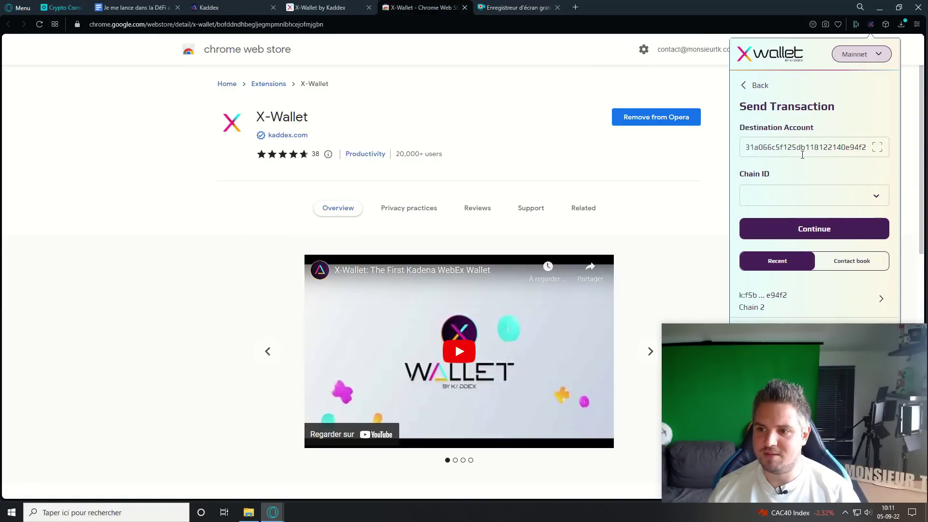
{"action": "left_click", "coordinate": [859, 195]}
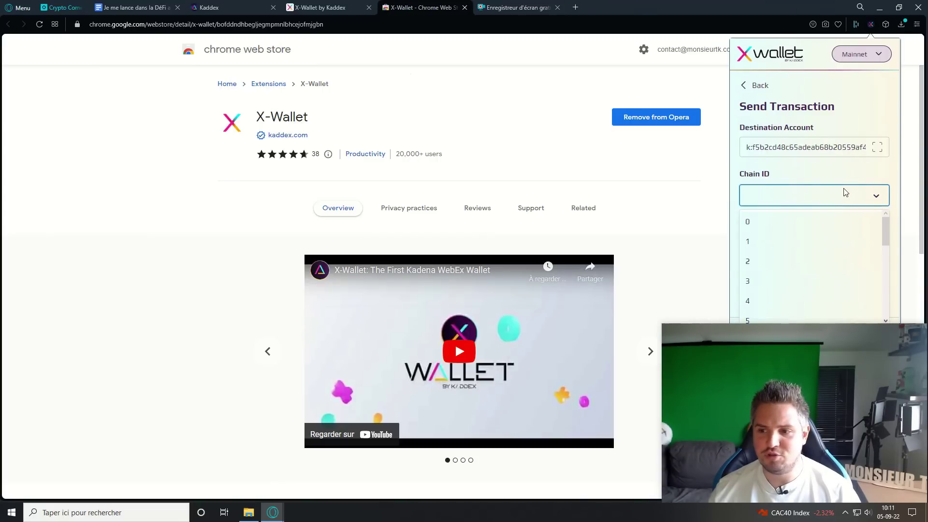
{"action": "left_click", "coordinate": [762, 261]}
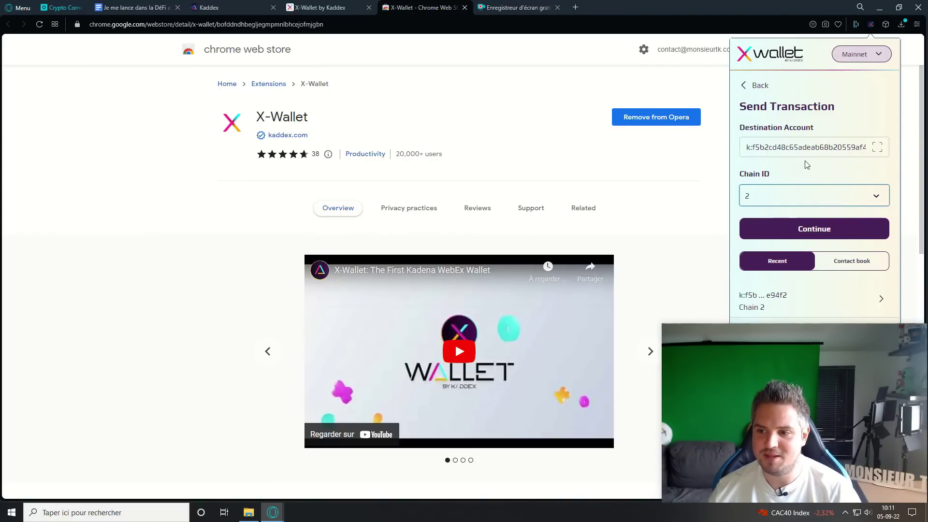
{"action": "left_click", "coordinate": [818, 227]}
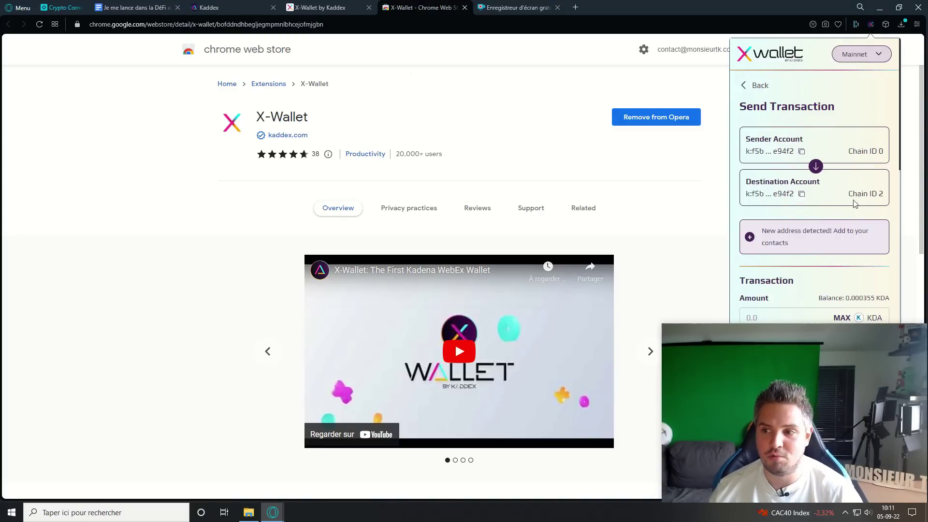
Examine the cross-chain transfer's amount, gas payer, gas limit and gas price settings, and try to proceed without an amount.
{"action": "scroll", "coordinate": [863, 198], "scroll_direction": "down", "scroll_amount": 1}
{"action": "scroll", "coordinate": [864, 179], "scroll_direction": "down", "scroll_amount": 1}
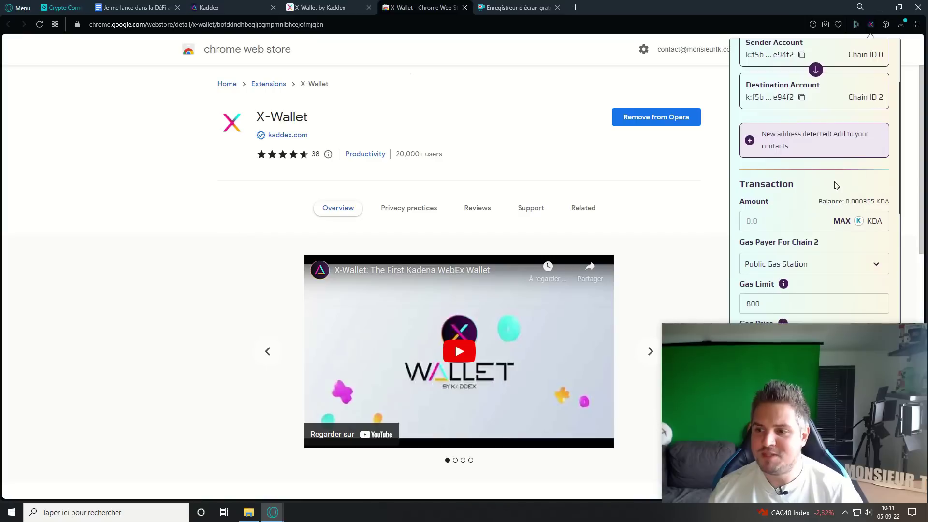
{"action": "scroll", "coordinate": [841, 175], "scroll_direction": "down", "scroll_amount": 1}
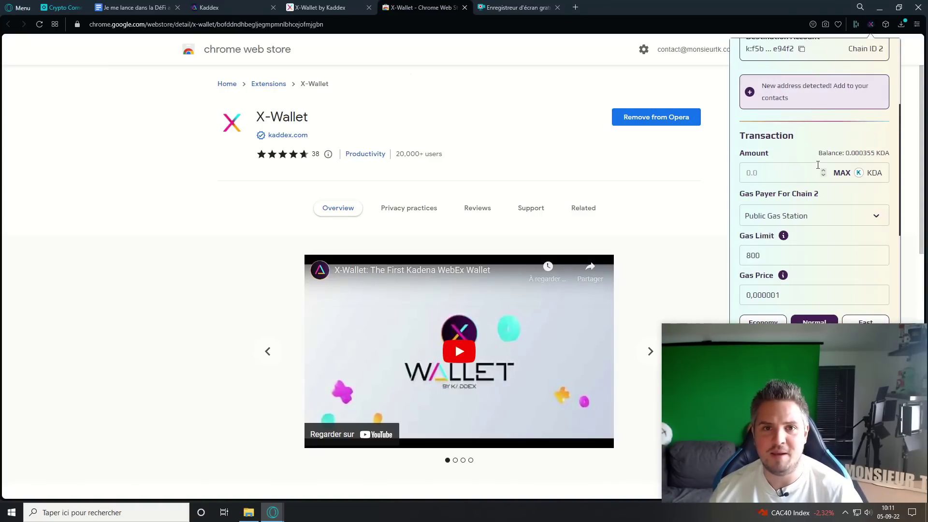
{"action": "scroll", "coordinate": [817, 165], "scroll_direction": "down", "scroll_amount": 1}
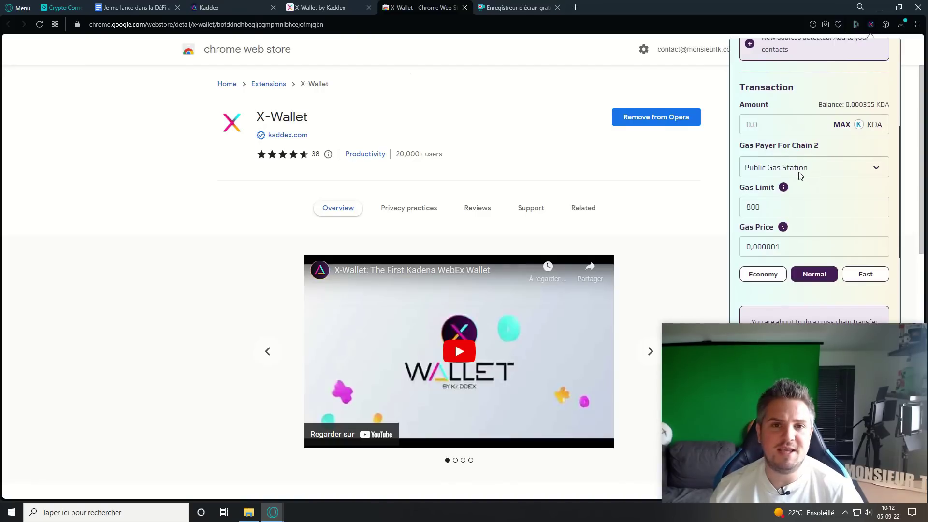
{"action": "scroll", "coordinate": [800, 175], "scroll_direction": "down", "scroll_amount": 1}
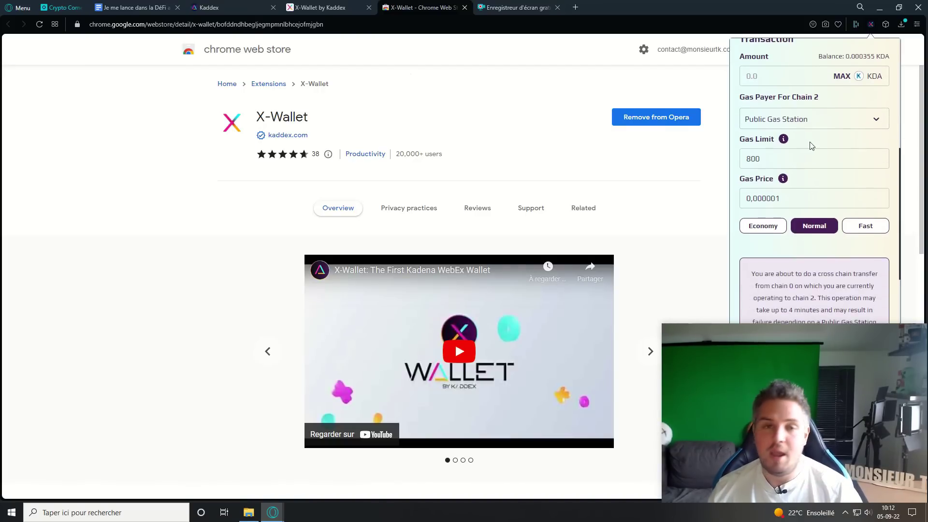
{"action": "scroll", "coordinate": [810, 145], "scroll_direction": "up", "scroll_amount": 1}
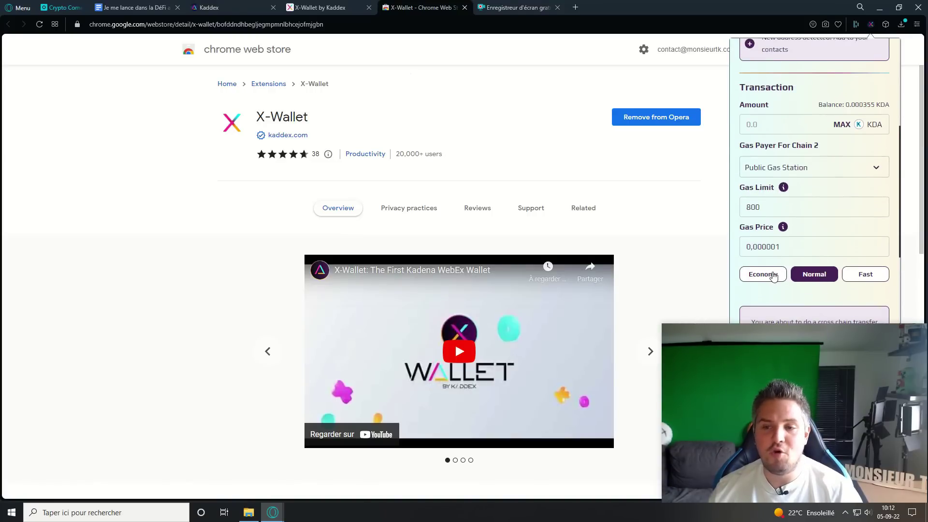
{"action": "scroll", "coordinate": [835, 224], "scroll_direction": "down", "scroll_amount": 3}
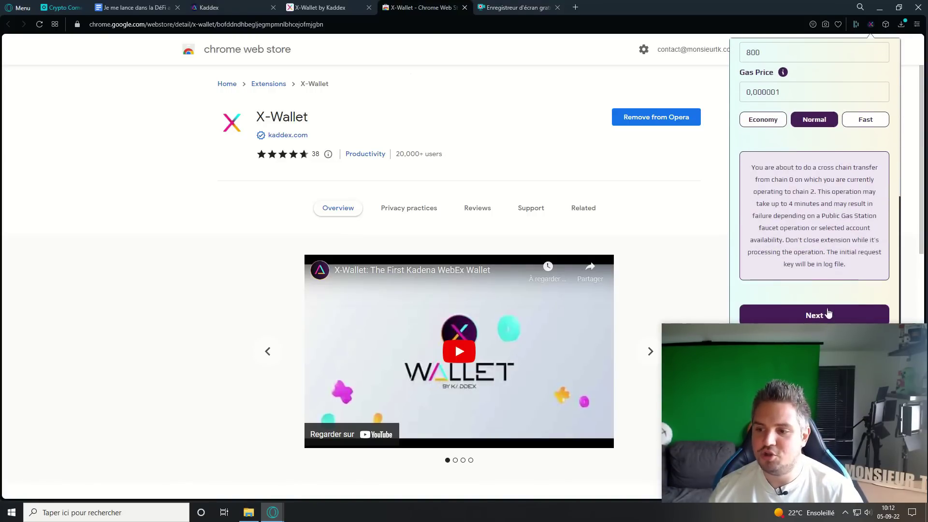
{"action": "left_click", "coordinate": [828, 314]}
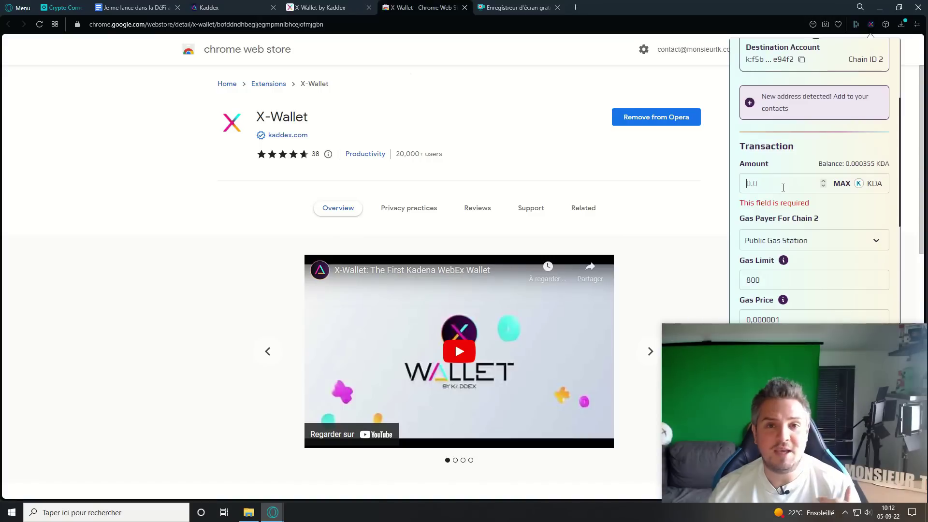
Leave the send transaction without sending and switch the wallet to Chain 2.
{"action": "scroll", "coordinate": [783, 188], "scroll_direction": "up", "scroll_amount": 5}
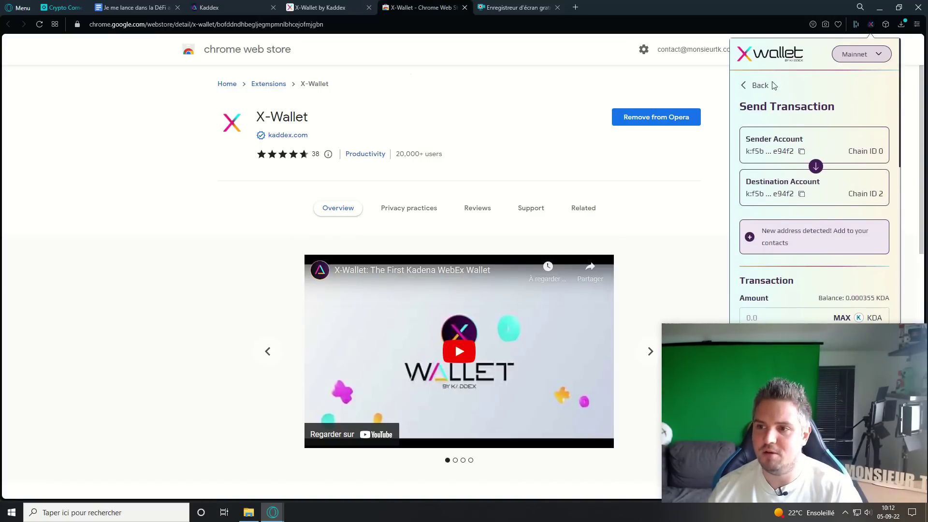
{"action": "left_click", "coordinate": [761, 87]}
{"action": "left_click", "coordinate": [761, 87]}
{"action": "left_click", "coordinate": [846, 90]}
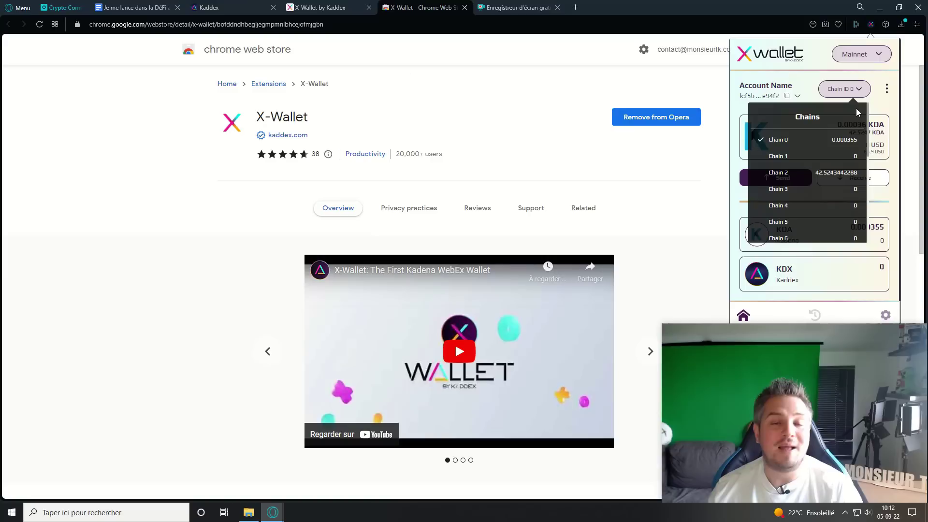
{"action": "left_click", "coordinate": [784, 175]}
{"action": "left_click", "coordinate": [808, 84]}
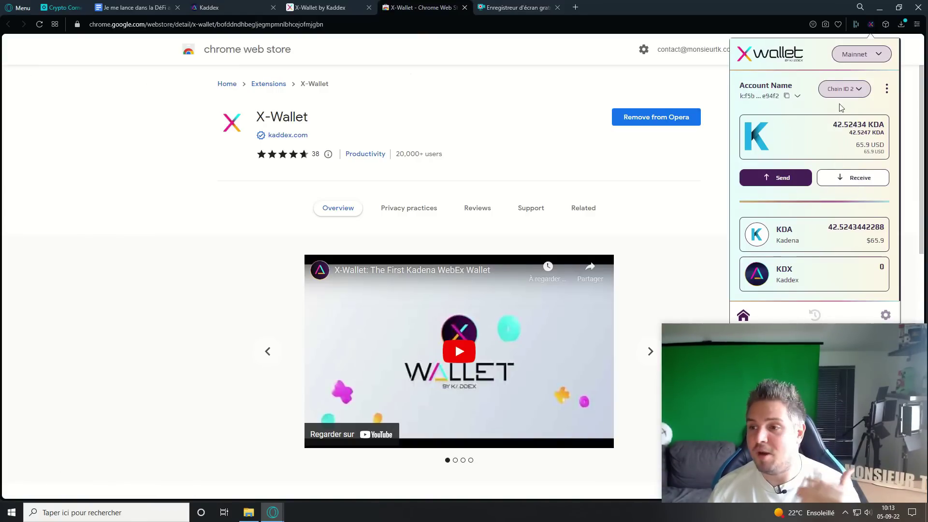
Review the balances in the wallet's full chain list, down to Chain 19.
{"action": "left_click", "coordinate": [843, 89]}
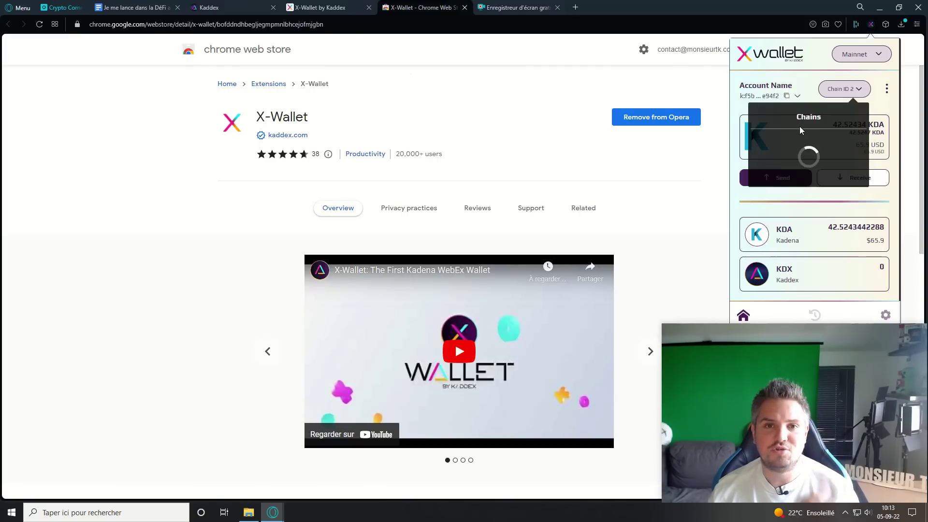
{"action": "scroll", "coordinate": [807, 177], "scroll_direction": "down", "scroll_amount": 3}
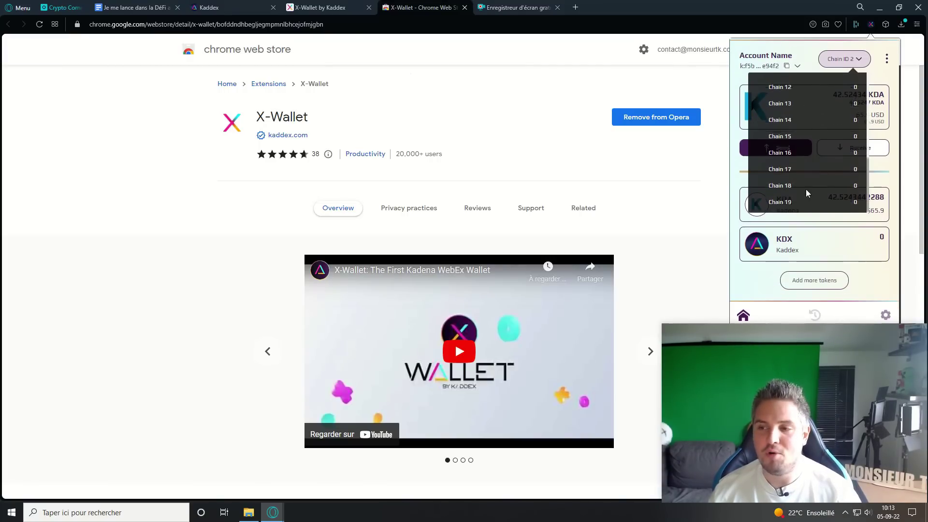
{"action": "scroll", "coordinate": [808, 193], "scroll_direction": "up", "scroll_amount": 6}
{"action": "left_click", "coordinate": [806, 79]}
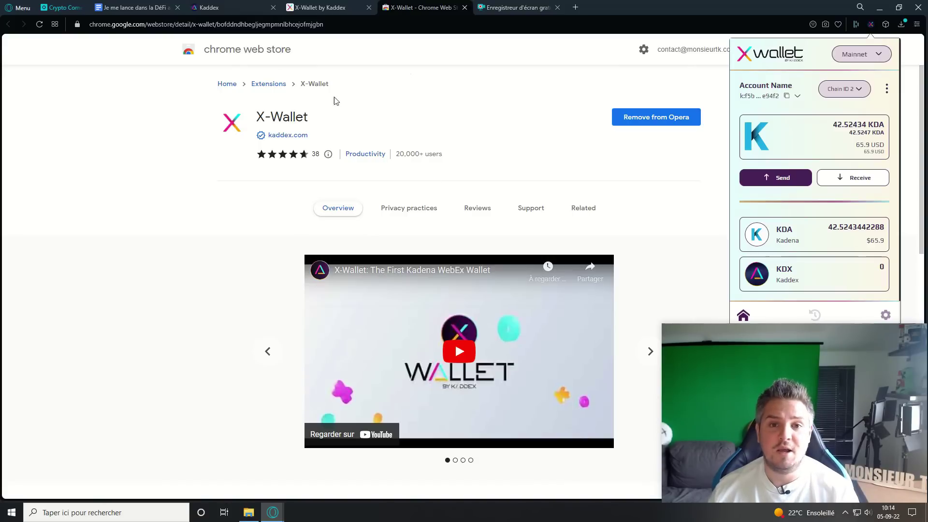
Launch the Kaddex swap app, connect it to X-Wallet with access approved, and check the KDA balance in the wallet.
{"action": "left_click", "coordinate": [246, 11]}
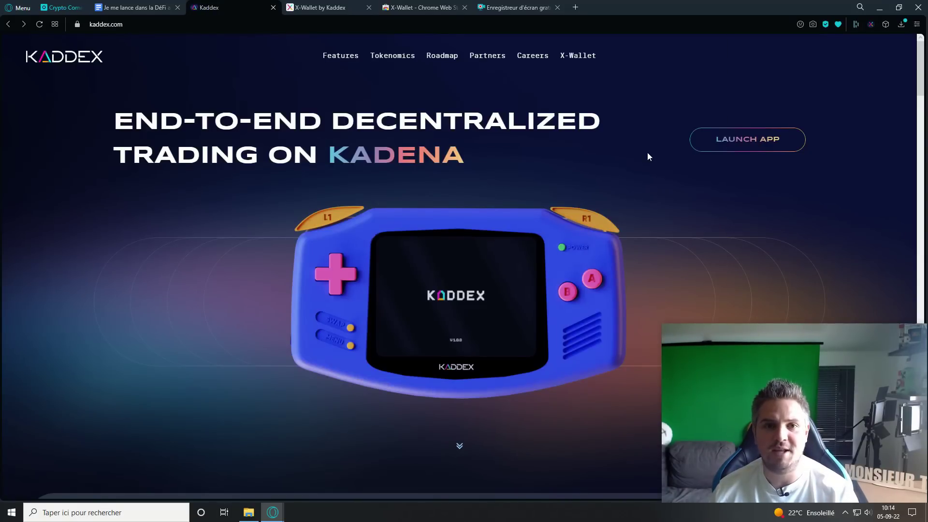
{"action": "left_click", "coordinate": [735, 153]}
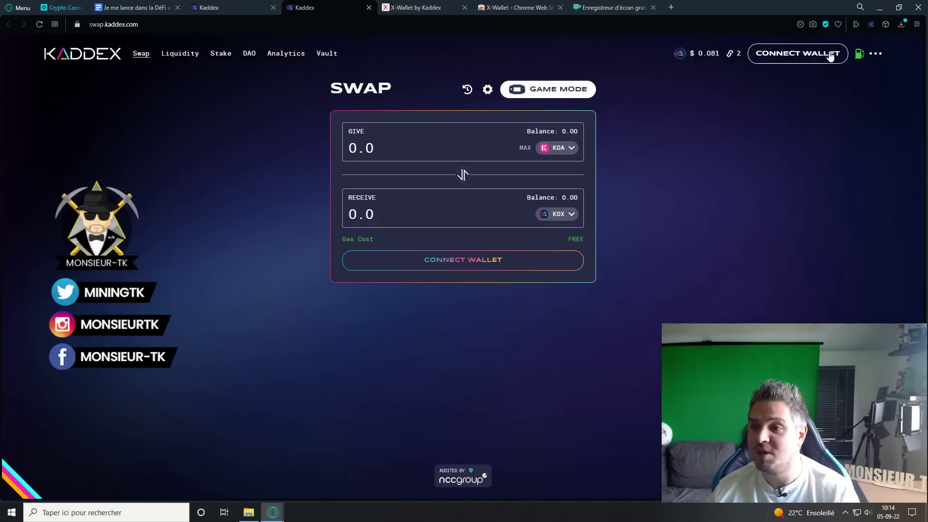
{"action": "left_click", "coordinate": [815, 58]}
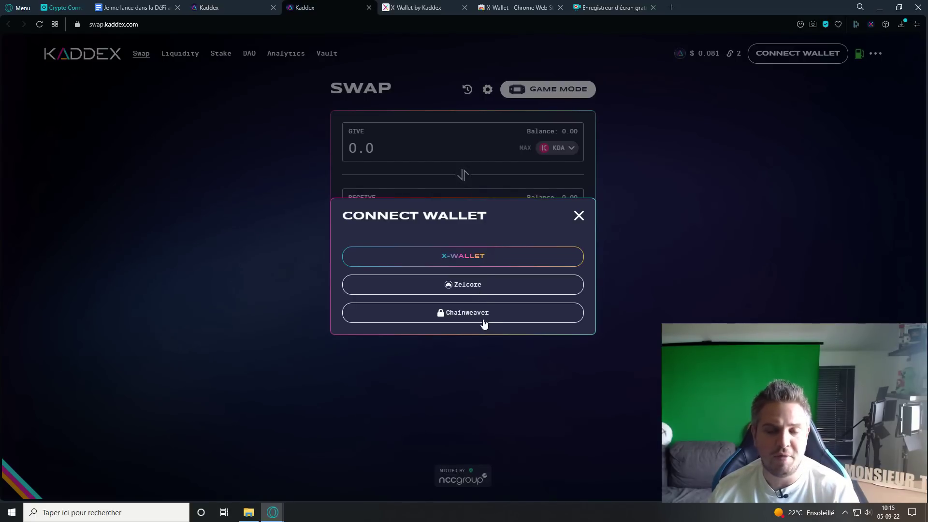
{"action": "left_click", "coordinate": [482, 256]}
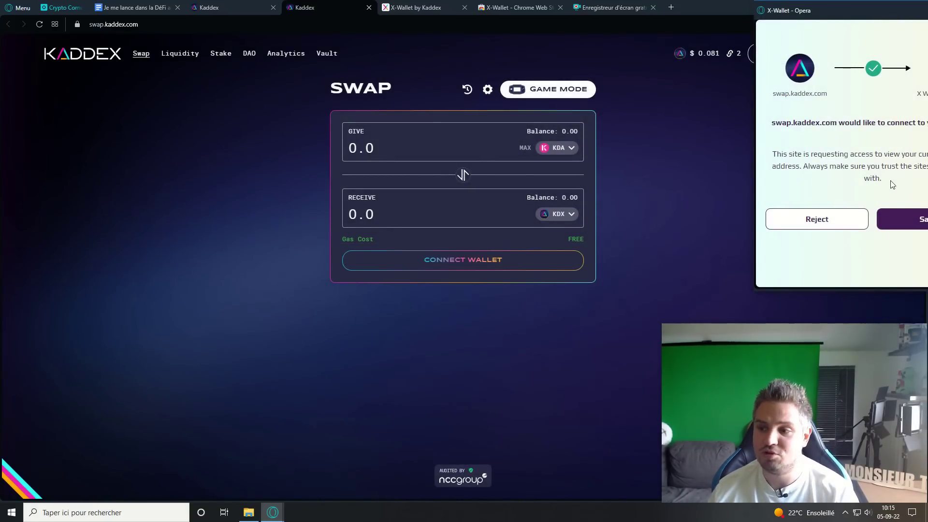
{"action": "left_click", "coordinate": [902, 220]}
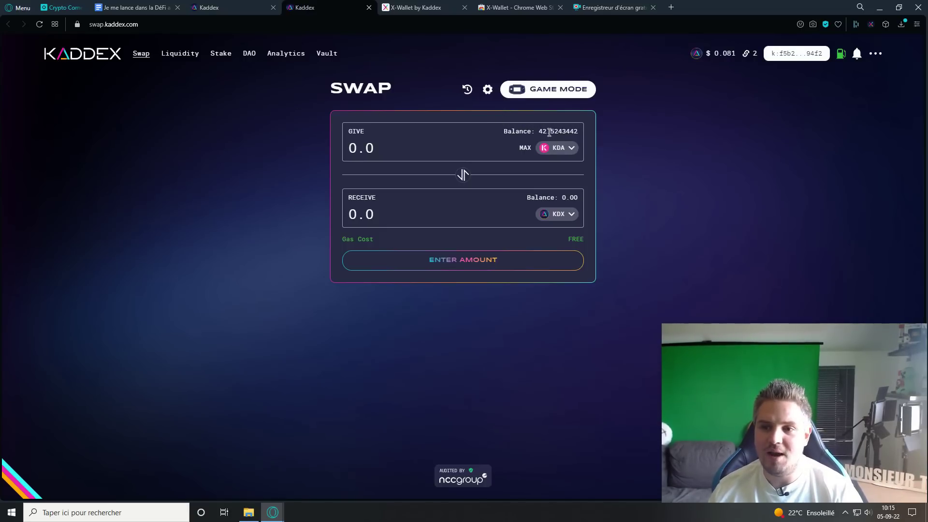
{"action": "left_click", "coordinate": [871, 24]}
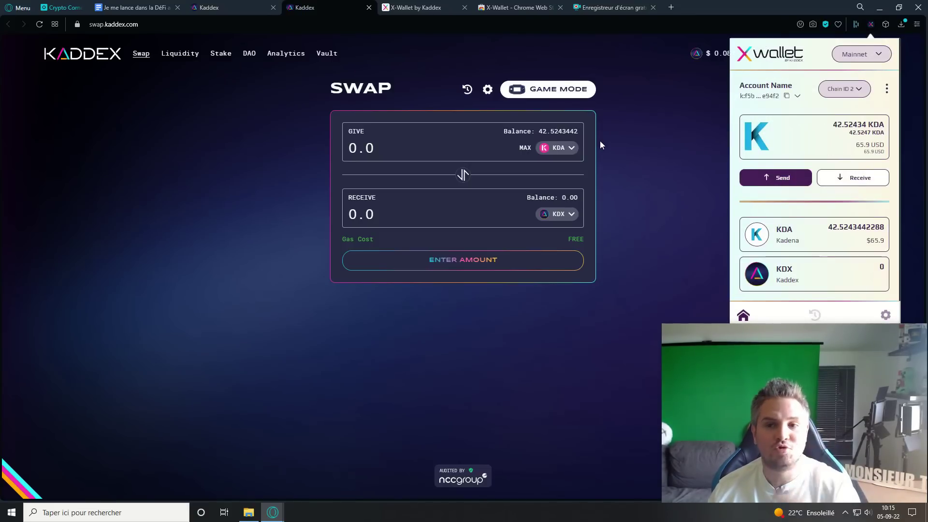
{"action": "left_click", "coordinate": [627, 151]}
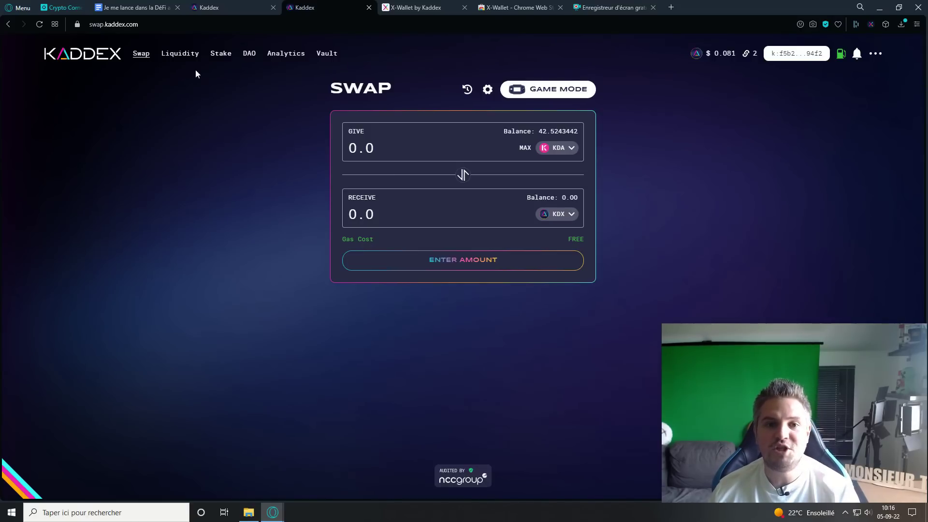
Review the prices, liquidity, 24h volume, fees and APR in the liquidity token list.
{"action": "left_click", "coordinate": [181, 57]}
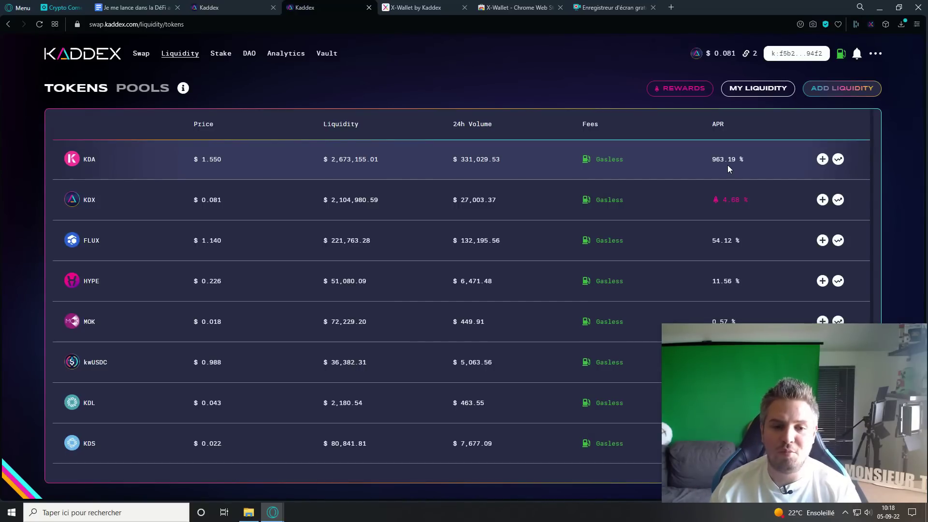
{"action": "scroll", "coordinate": [726, 164], "scroll_direction": "down", "scroll_amount": 1}
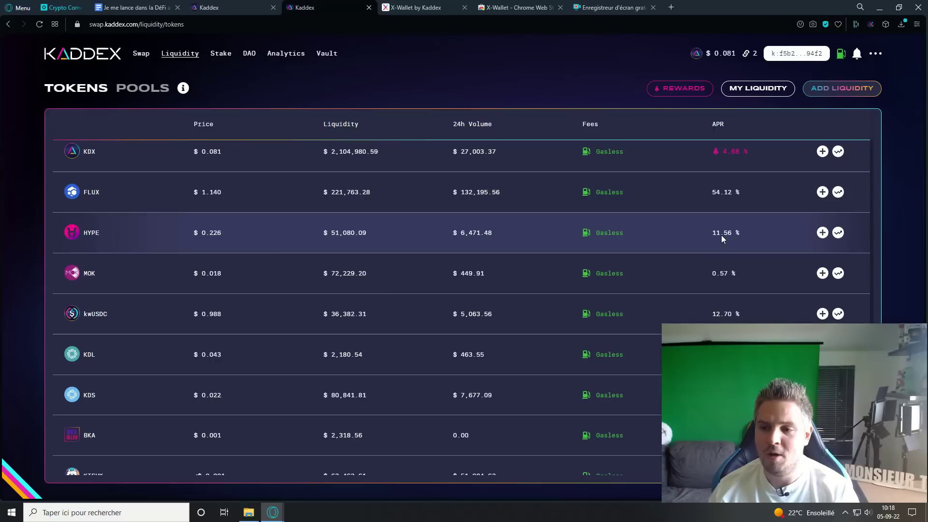
{"action": "scroll", "coordinate": [730, 222], "scroll_direction": "down", "scroll_amount": 1}
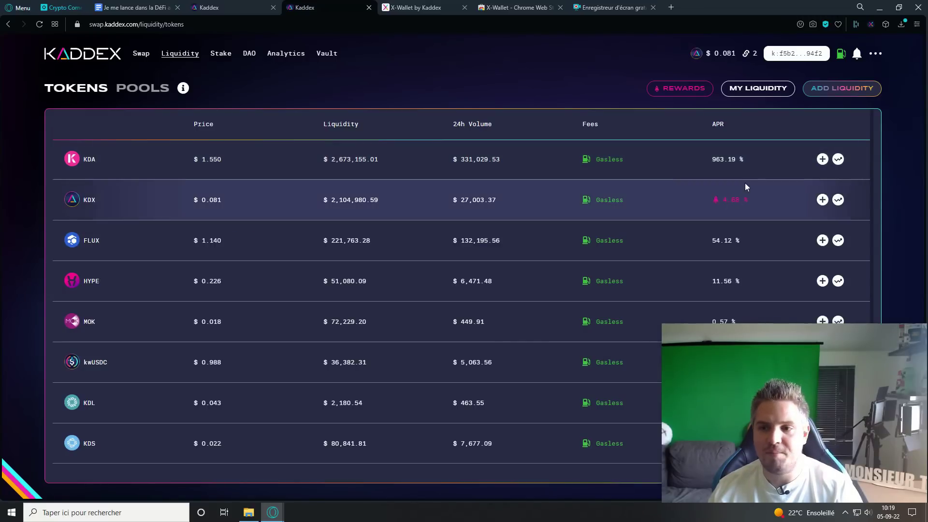
Start adding liquidity for KDA and compare standard rewards with the KDX multiplier, keeping the multiplier on.
{"action": "left_click", "coordinate": [822, 159]}
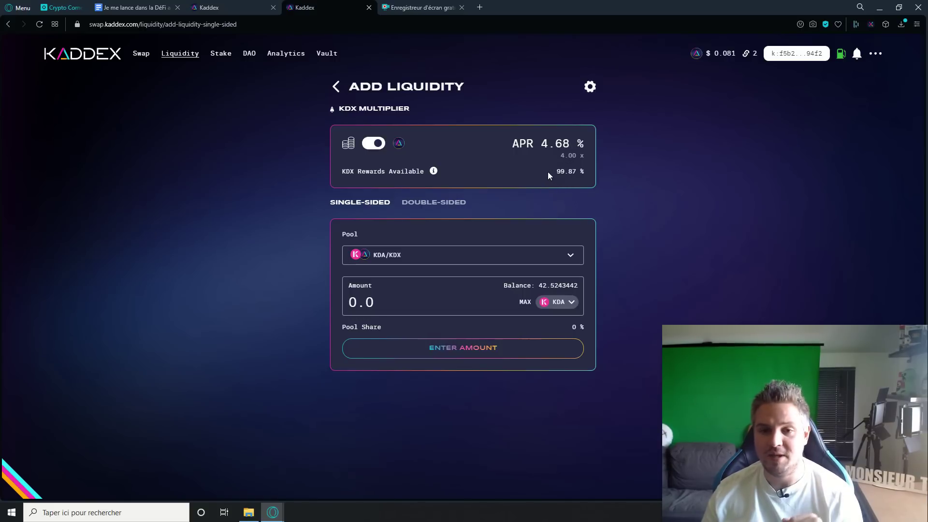
{"action": "left_click", "coordinate": [364, 144]}
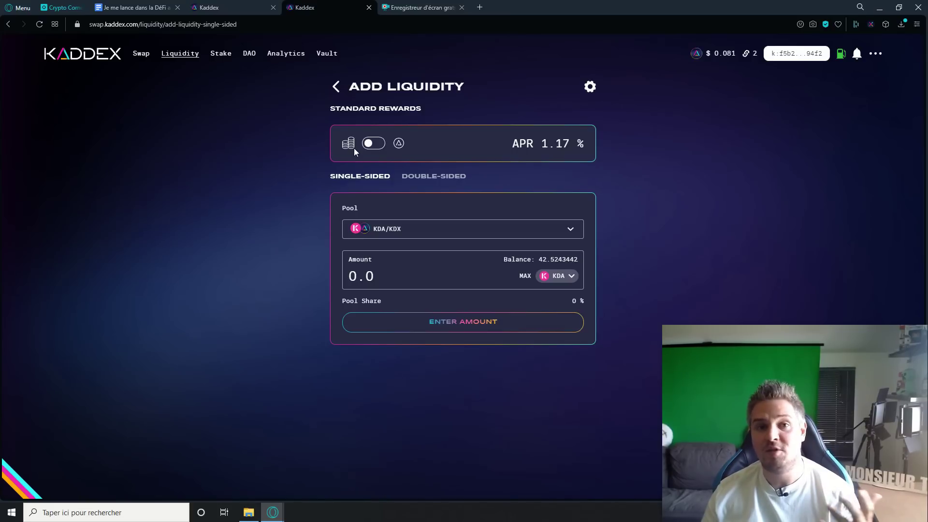
{"action": "left_click", "coordinate": [370, 145]}
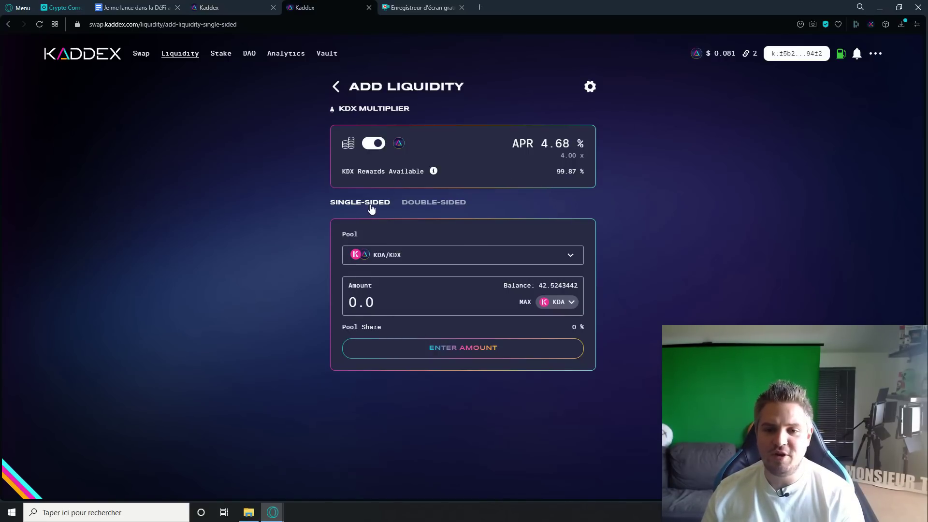
Compare the single-sided and double-sided forms for adding liquidity to the KDA/KDX pair, ending on single-sided.
{"action": "left_click", "coordinate": [419, 206]}
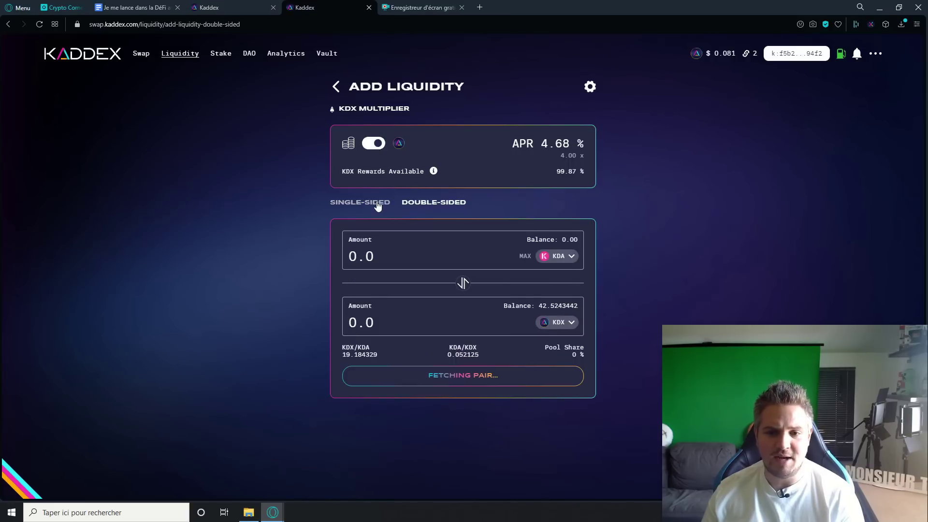
{"action": "left_click", "coordinate": [379, 207]}
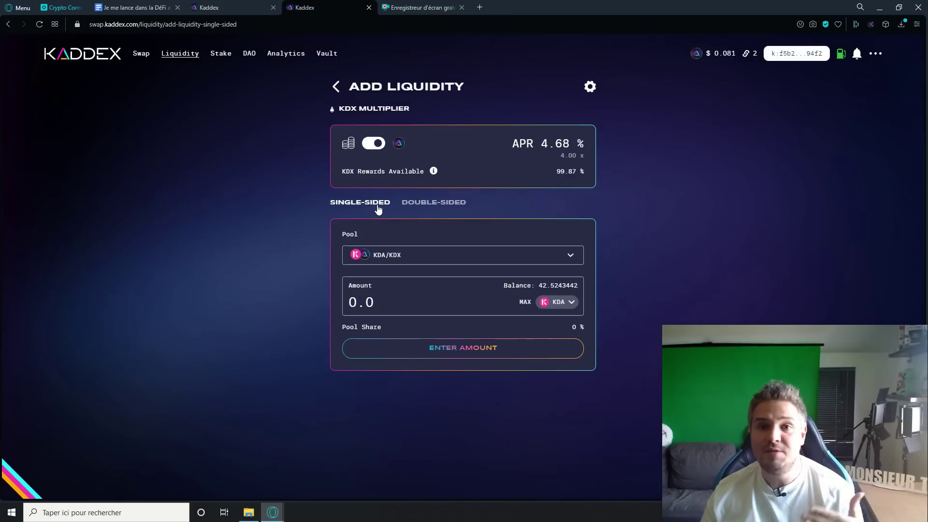
{"action": "left_click", "coordinate": [445, 202]}
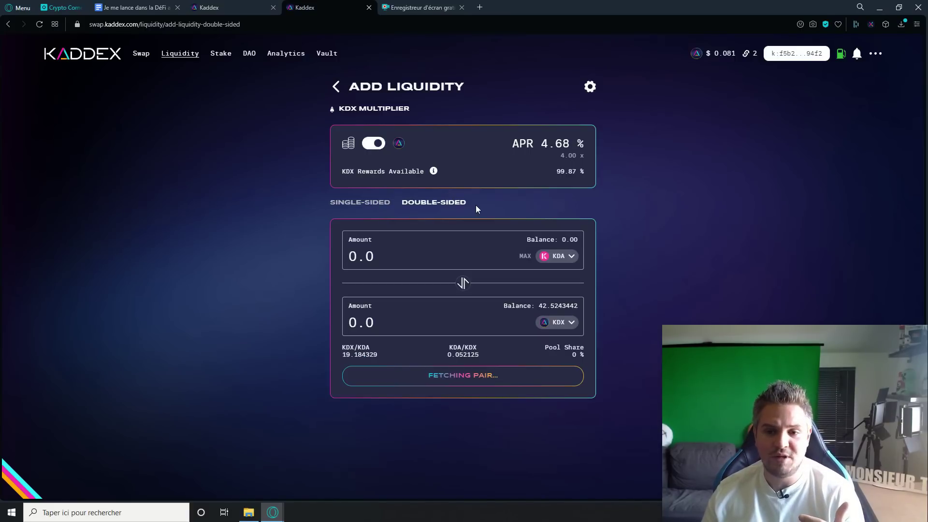
{"action": "left_click", "coordinate": [384, 205]}
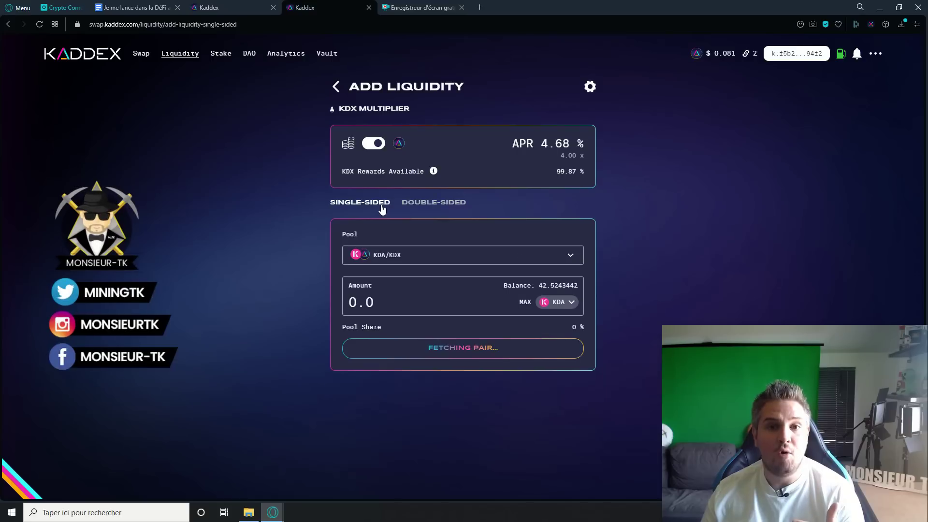
{"action": "left_click", "coordinate": [423, 208]}
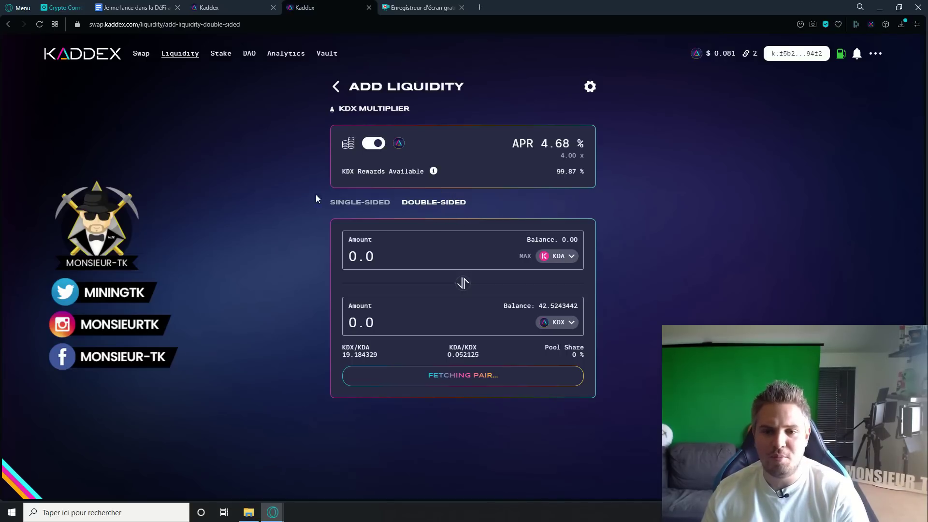
{"action": "left_click", "coordinate": [371, 204]}
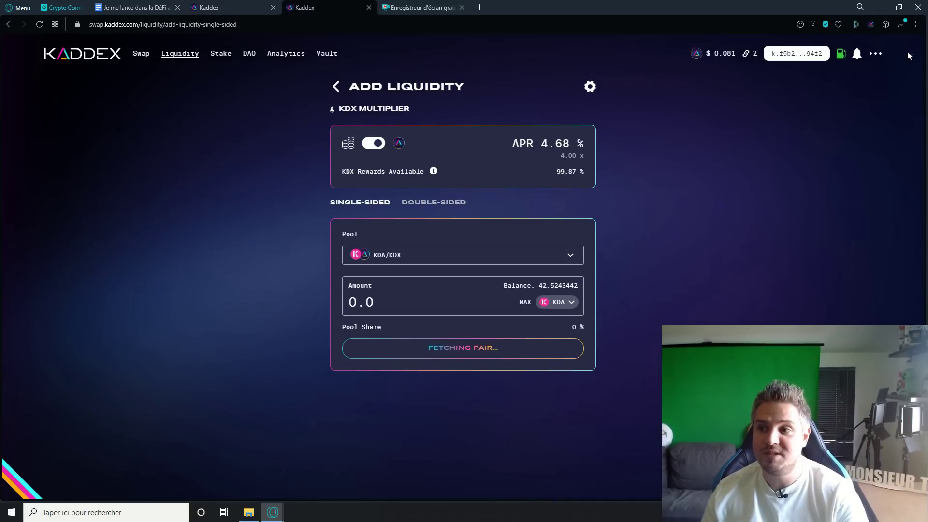
Check the KDA balance in X-Wallet and set the single-sided amount for the KDA/KDX pool to 20 KDA.
{"action": "left_click", "coordinate": [871, 23]}
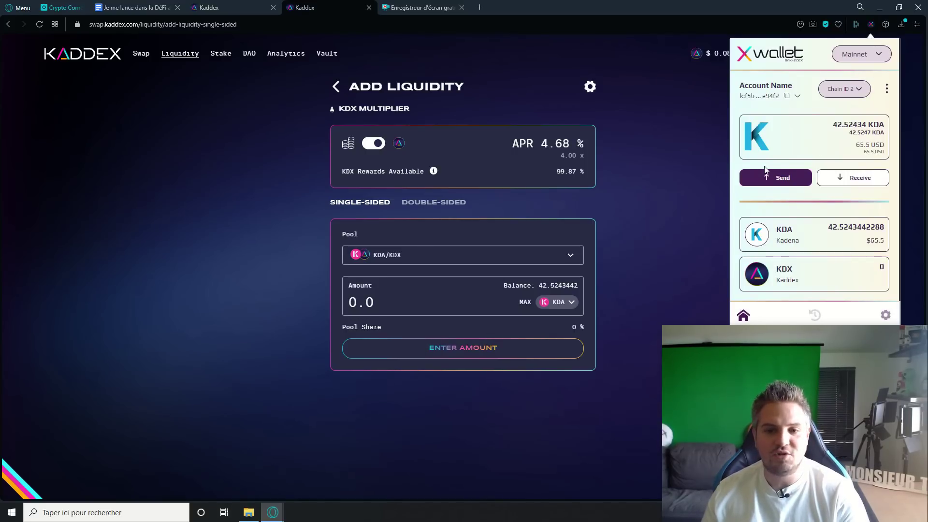
{"action": "left_click", "coordinate": [403, 221]}
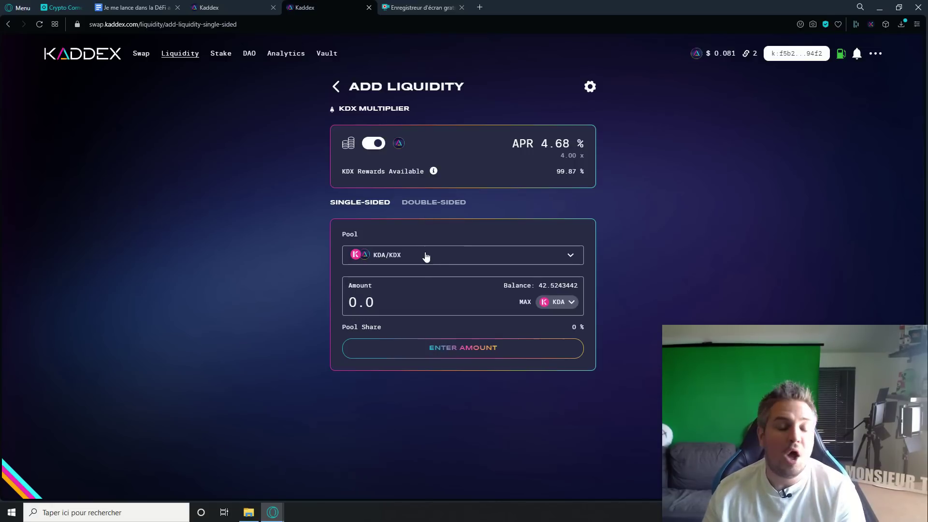
{"action": "left_click", "coordinate": [407, 304]}
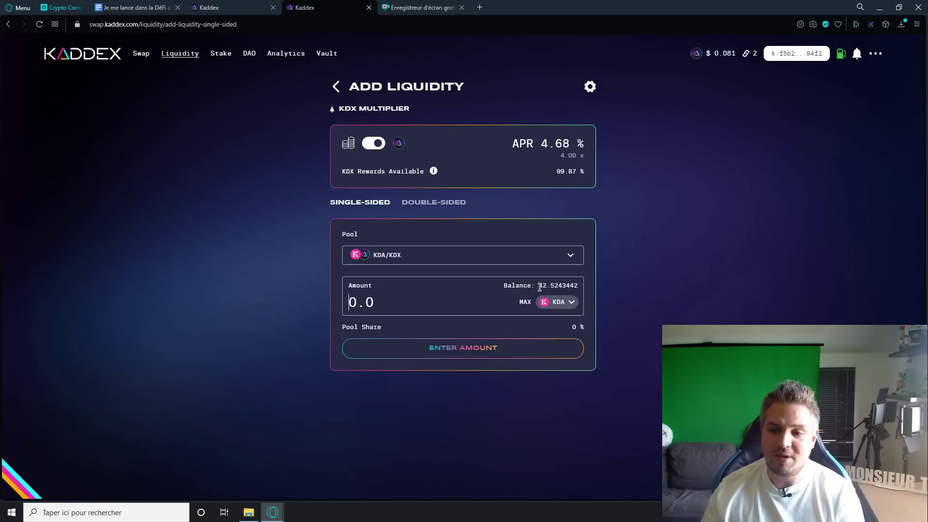
{"action": "type", "text": "20"}
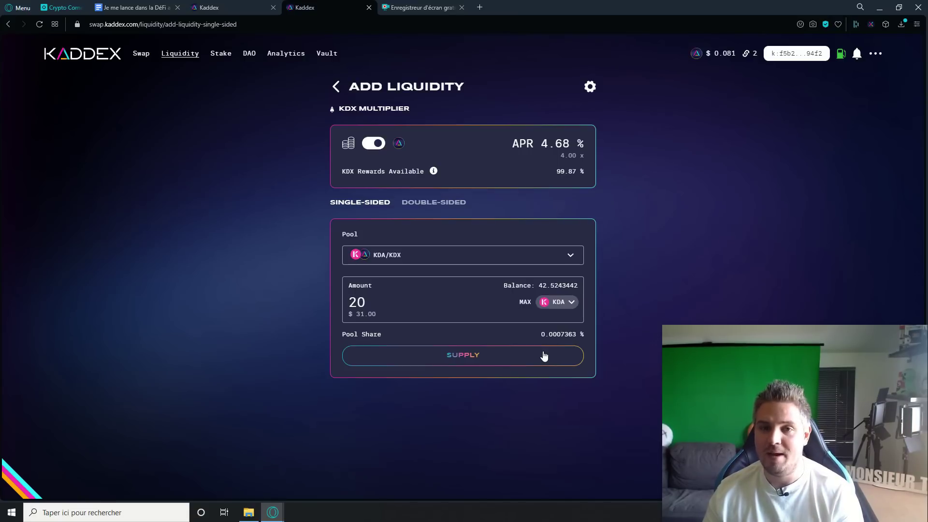
Turn the gas station off and set the gas limit to 20000.
{"action": "left_click", "coordinate": [841, 54]}
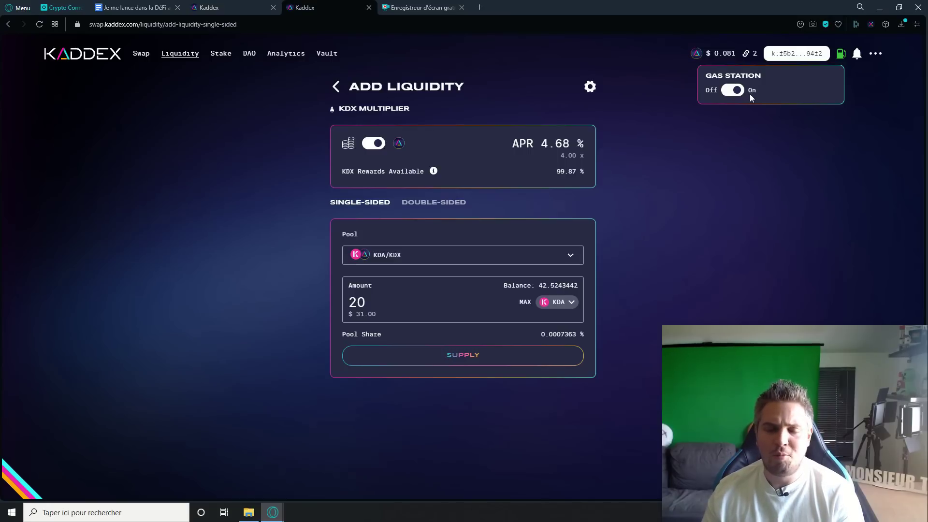
{"action": "left_click", "coordinate": [743, 95]}
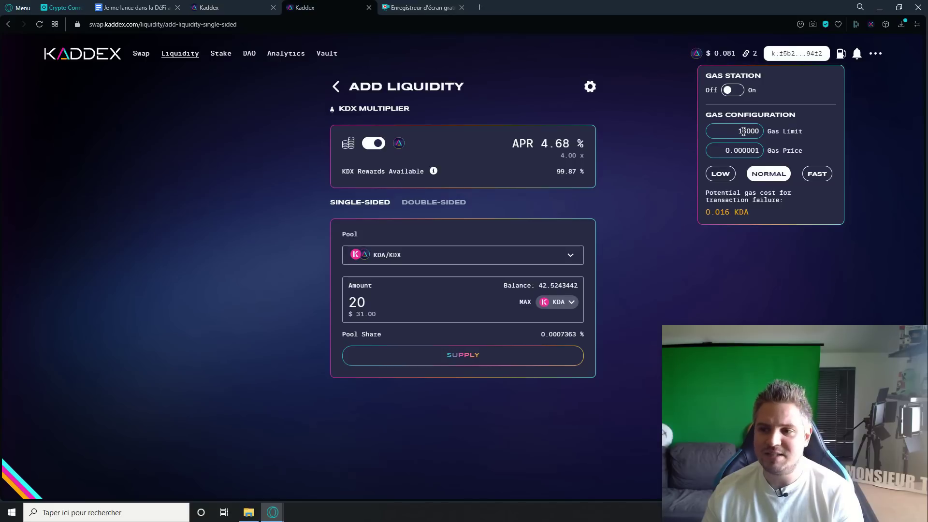
{"action": "key", "text": "Delete"}
{"action": "key", "text": "BackSpace"}
{"action": "type", "text": "20"}
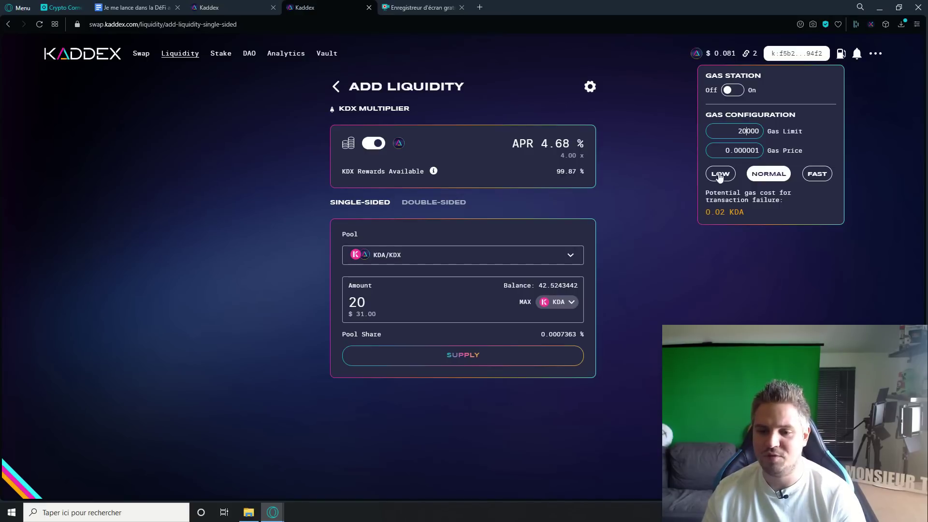
{"action": "left_click", "coordinate": [663, 161]}
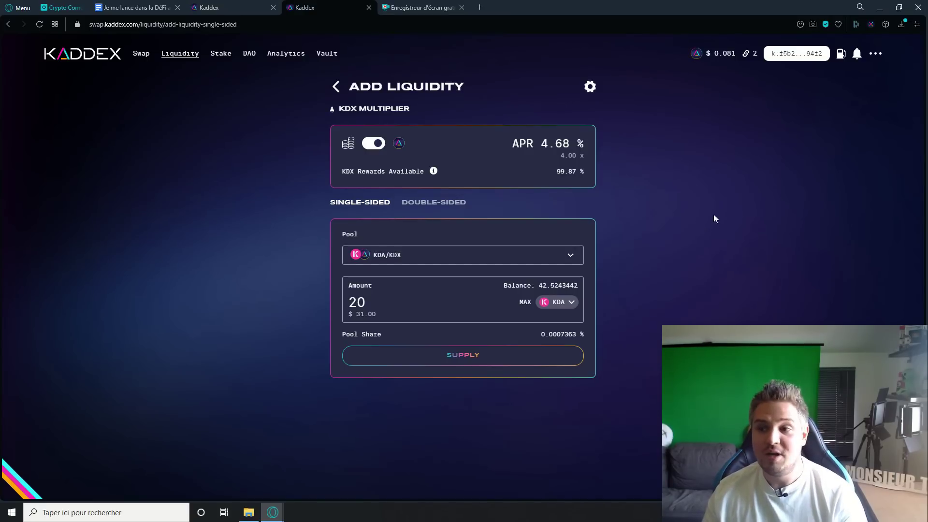
Supply the 20 KDA to the KDA/KDX pool, approving the signature in X-Wallet and confirming the transaction details.
{"action": "left_click", "coordinate": [462, 355]}
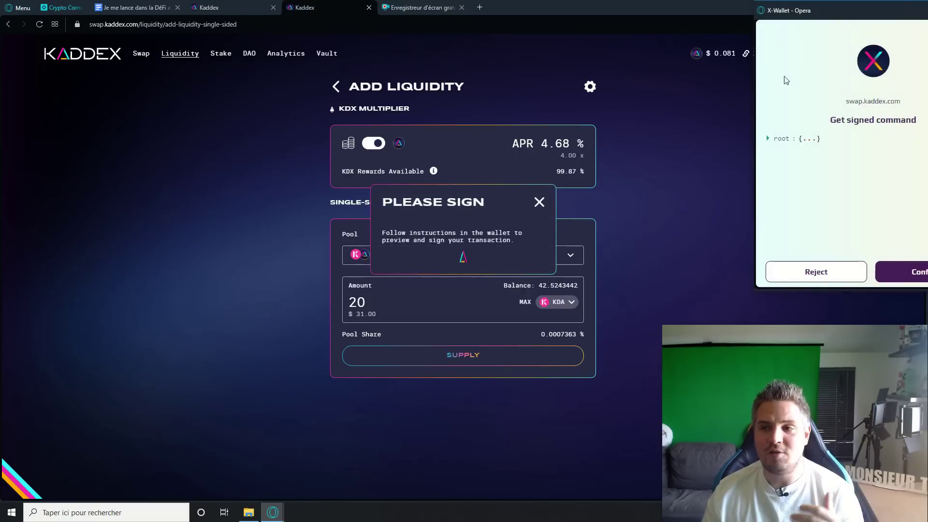
{"action": "left_click", "coordinate": [905, 273]}
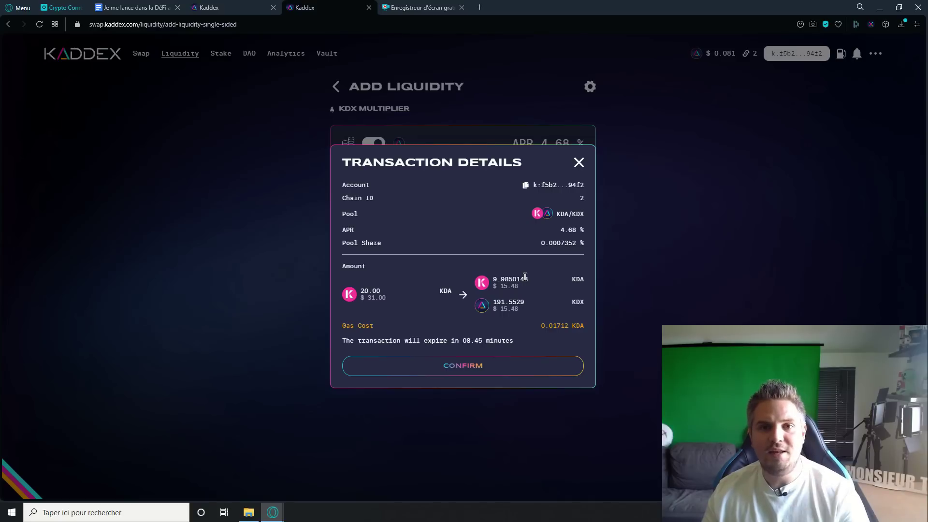
{"action": "left_click", "coordinate": [476, 370]}
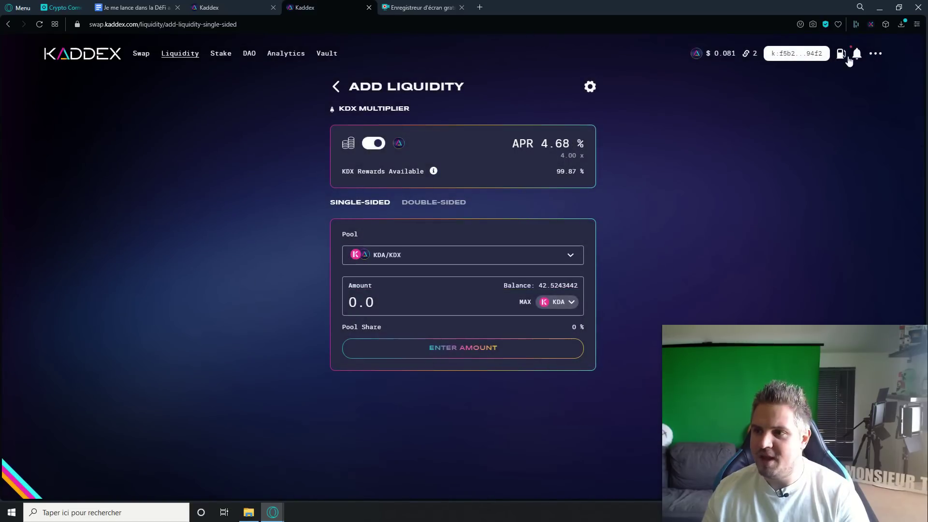
Check the status of the liquidity transaction in the notifications.
{"action": "left_click", "coordinate": [857, 54]}
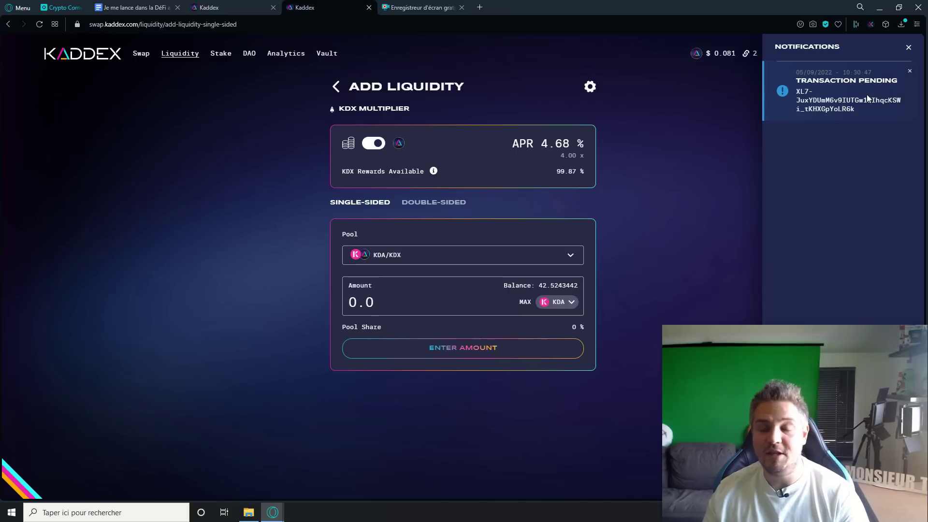
{"action": "left_click", "coordinate": [716, 151]}
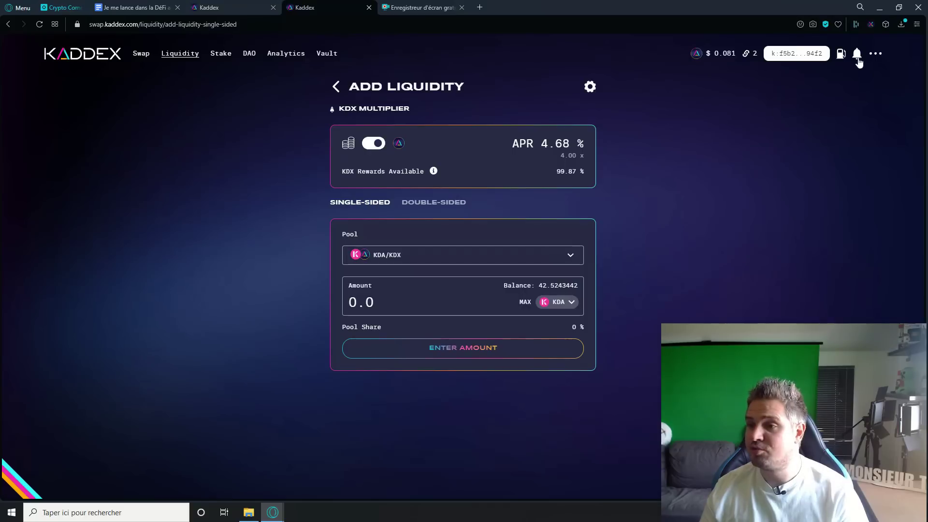
{"action": "left_click", "coordinate": [857, 54]}
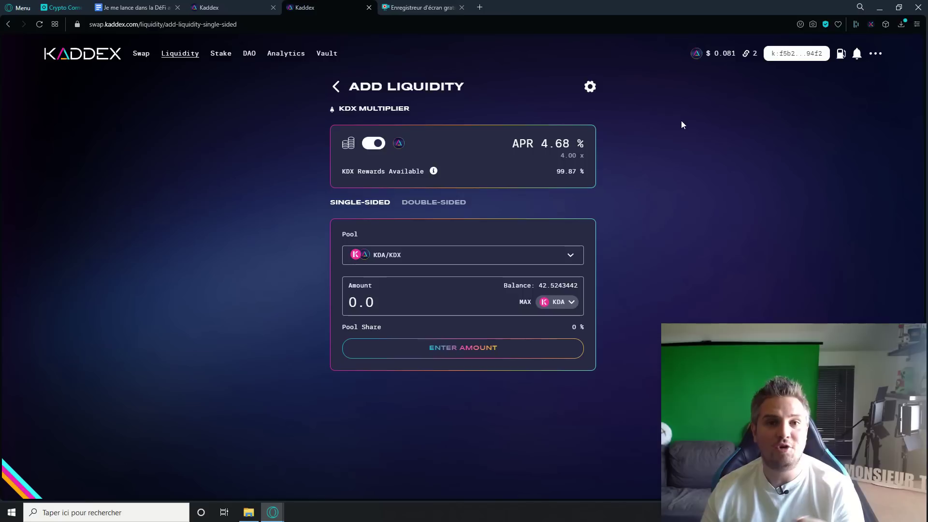
Return to the liquidity token list and view the liquidity rewards page.
{"action": "left_click", "coordinate": [192, 54]}
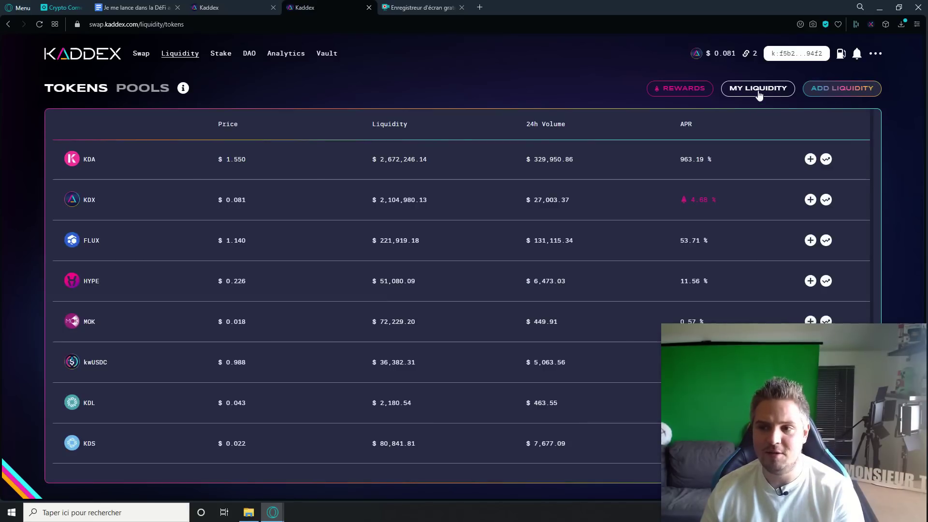
{"action": "left_click", "coordinate": [678, 98]}
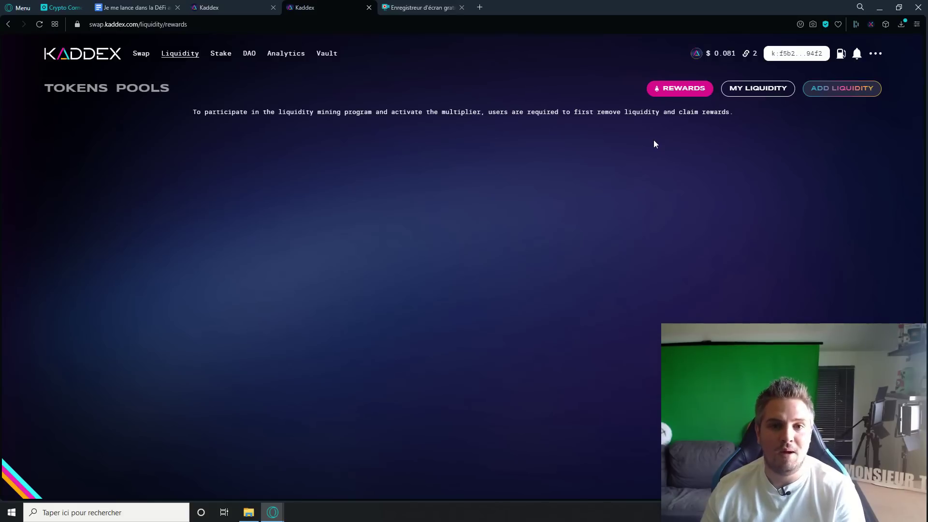
Open the removal form for the KDA/KDX position from the owned liquidity list and review it with the amount at 100%.
{"action": "left_click", "coordinate": [751, 96]}
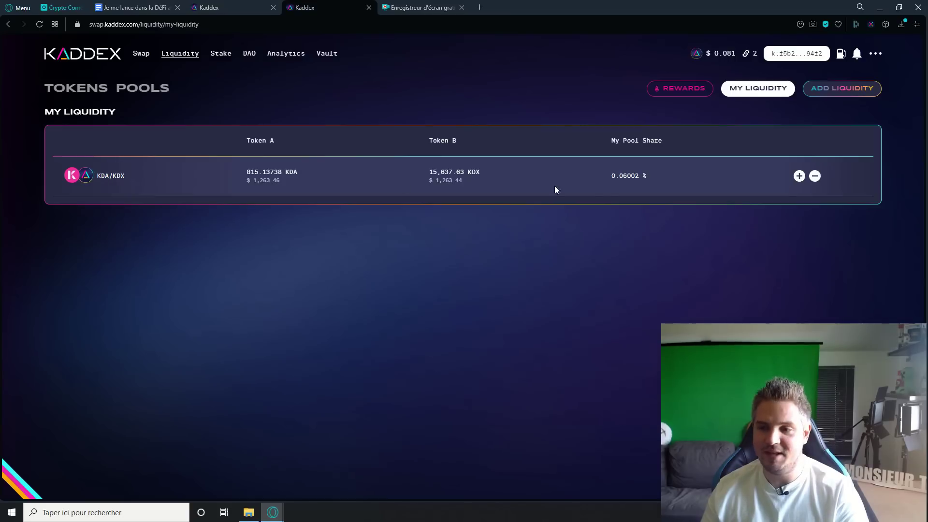
{"action": "left_click", "coordinate": [814, 176]}
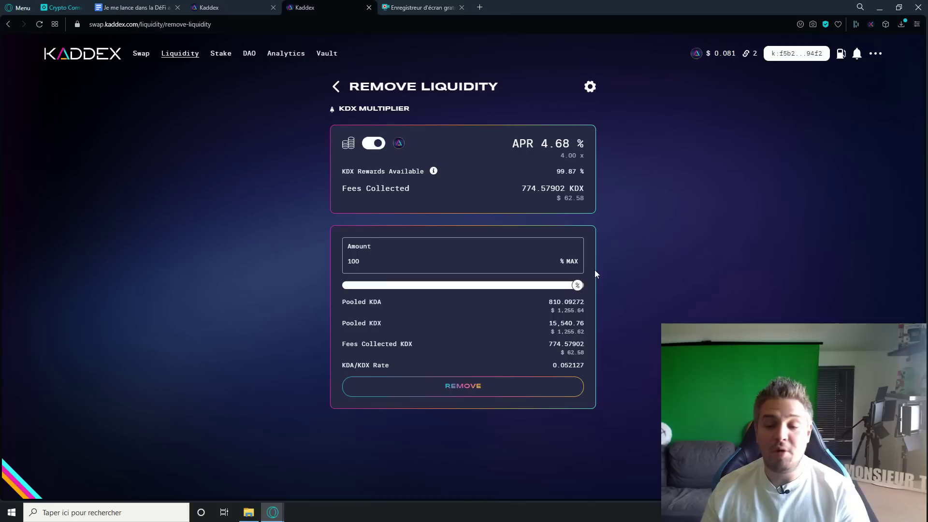
{"action": "mouse_move", "coordinate": [578, 286]}
{"action": "left_mouse_down"}
{"action": "mouse_move", "coordinate": [474, 288]}
{"action": "mouse_move", "coordinate": [586, 293]}
{"action": "mouse_move", "coordinate": [338, 302]}
{"action": "mouse_move", "coordinate": [353, 285]}
{"action": "mouse_move", "coordinate": [587, 291]}
{"action": "left_mouse_up"}
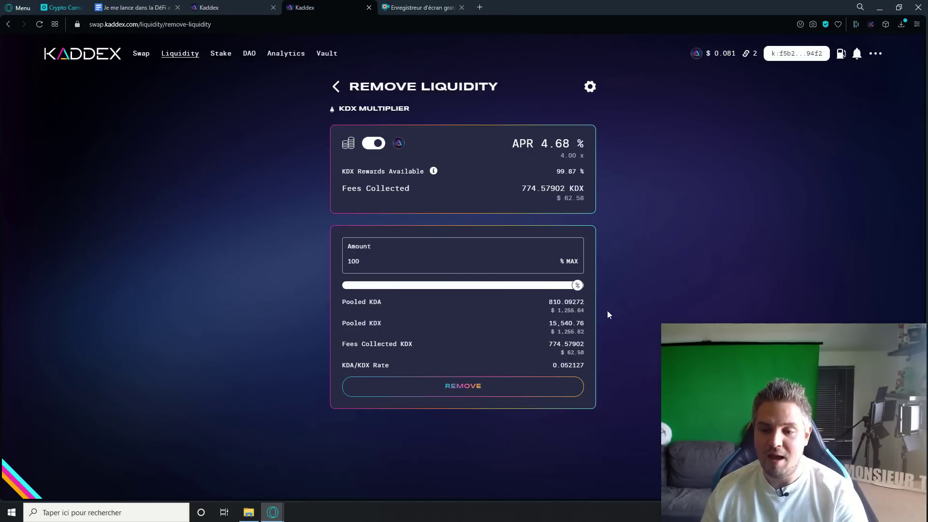
{"action": "mouse_move", "coordinate": [577, 288]}
{"action": "left_mouse_down"}
{"action": "mouse_move", "coordinate": [446, 293]}
{"action": "mouse_move", "coordinate": [590, 284]}
{"action": "left_mouse_up"}
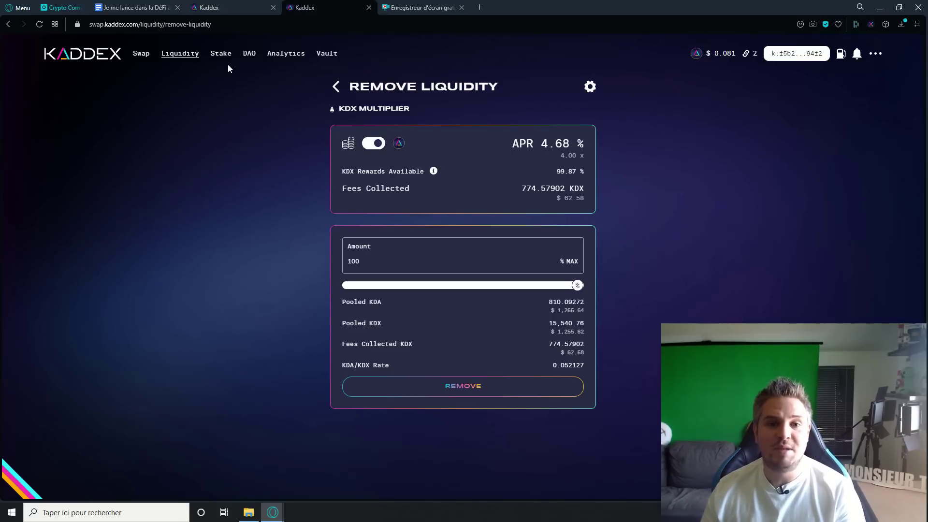
Check the liquidity rewards page again and return to the liquidity token list.
{"action": "left_click", "coordinate": [183, 54]}
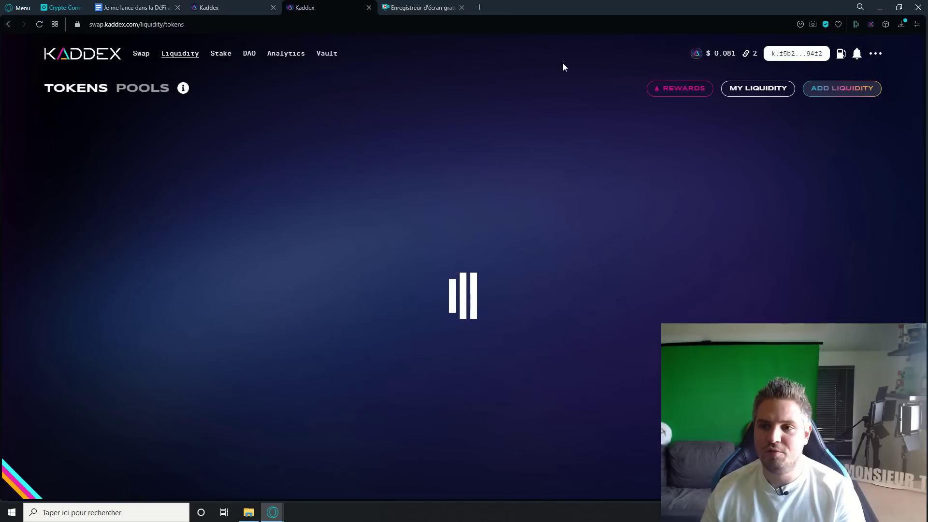
{"action": "left_click", "coordinate": [677, 92]}
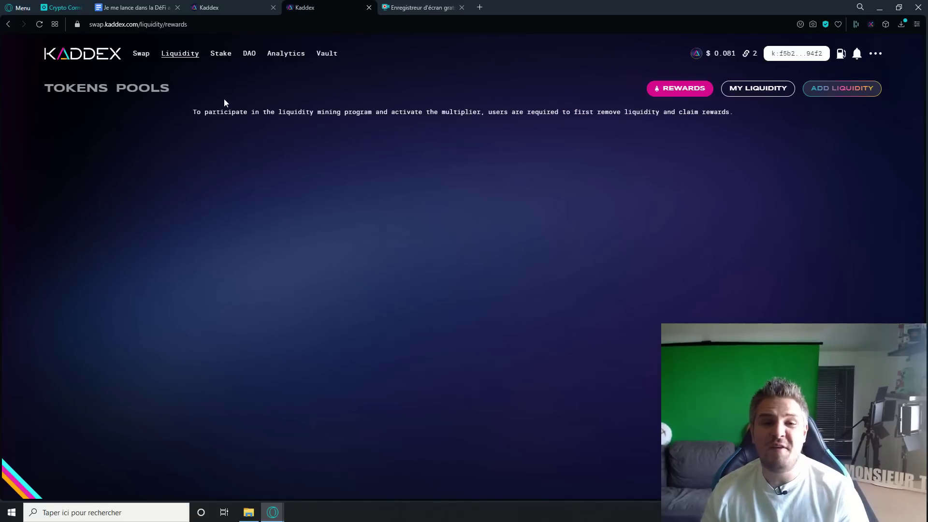
{"action": "left_click", "coordinate": [183, 56]}
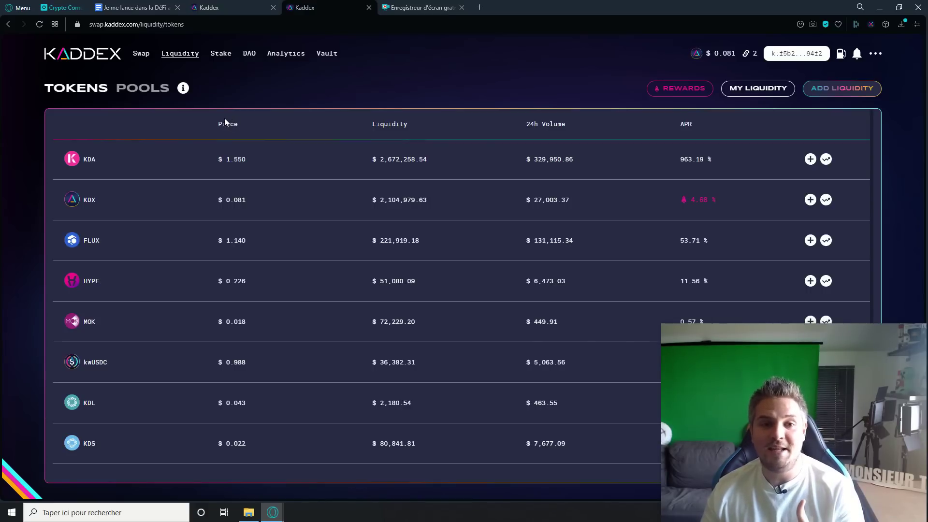
Reverse the token pair on the swap page so that KDX is given and KDA received.
{"action": "left_click", "coordinate": [145, 53]}
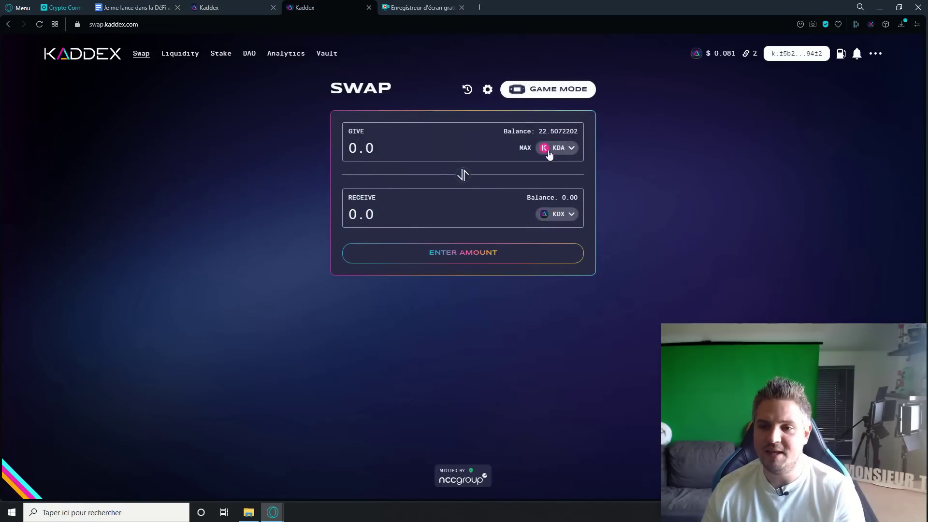
{"action": "left_click", "coordinate": [463, 175]}
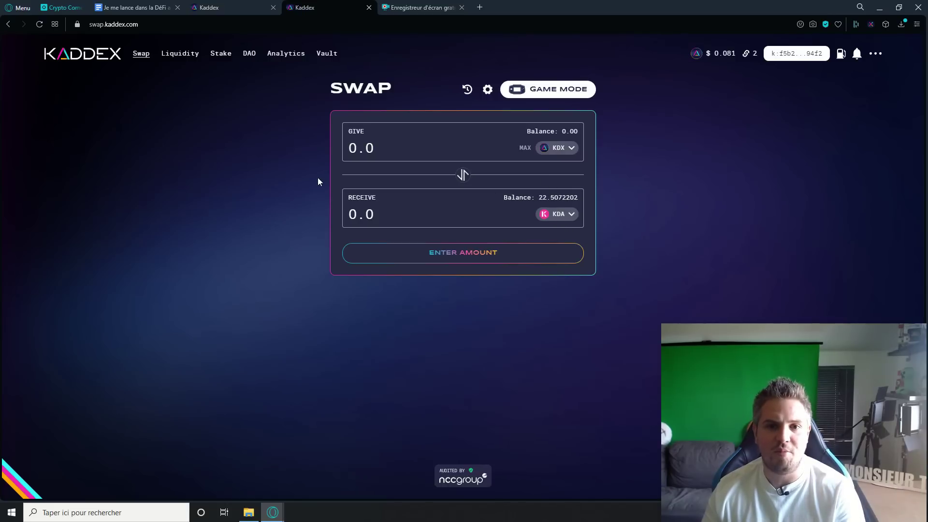
View the KDX staking page and its unstaking view.
{"action": "left_click", "coordinate": [225, 55]}
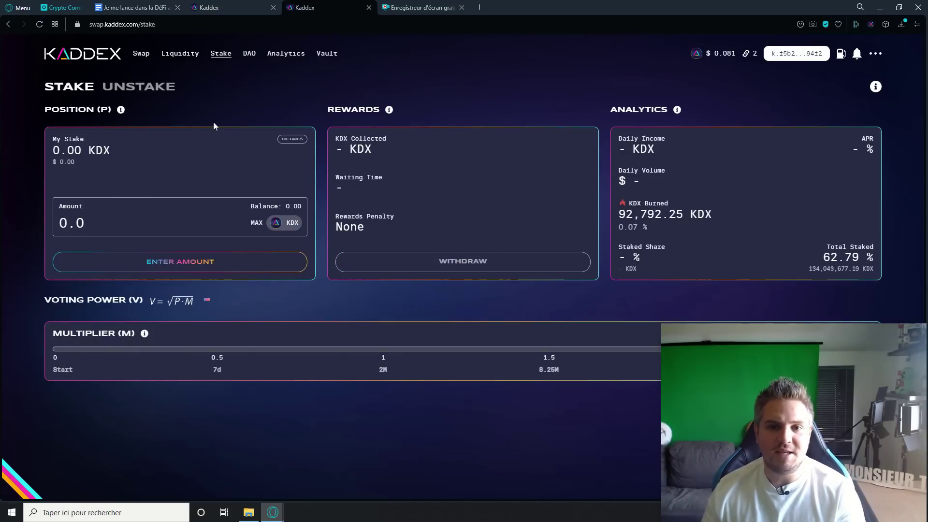
{"action": "left_click", "coordinate": [151, 91]}
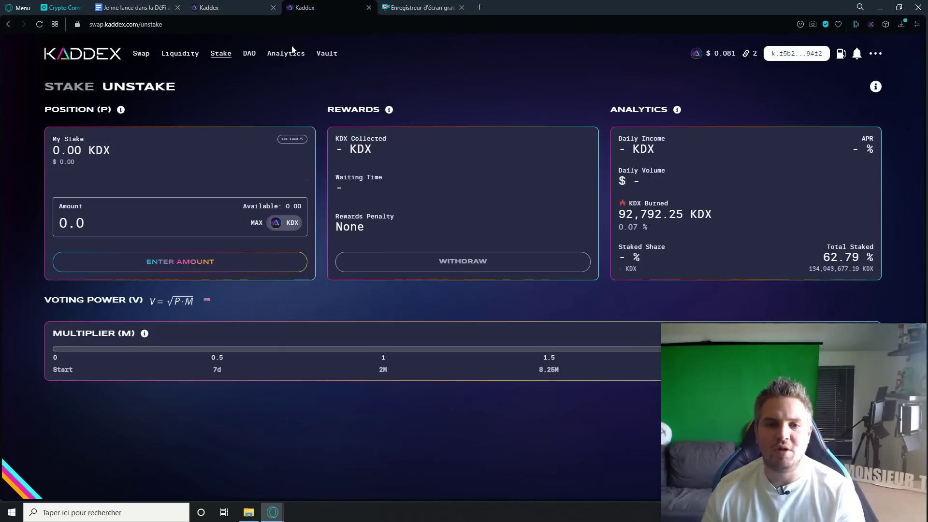
Examine the KDX token figures in the analytics, including price, market cap and supply.
{"action": "left_click", "coordinate": [282, 54]}
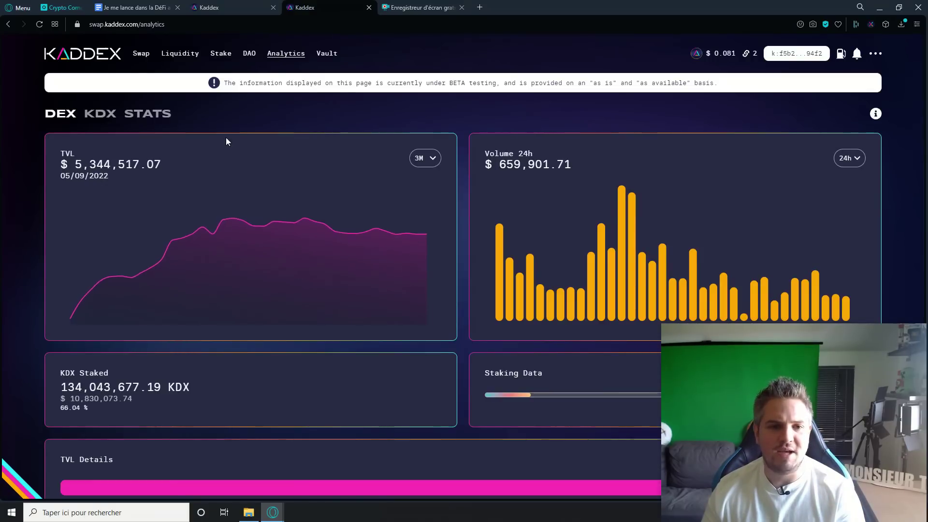
{"action": "left_click", "coordinate": [109, 115]}
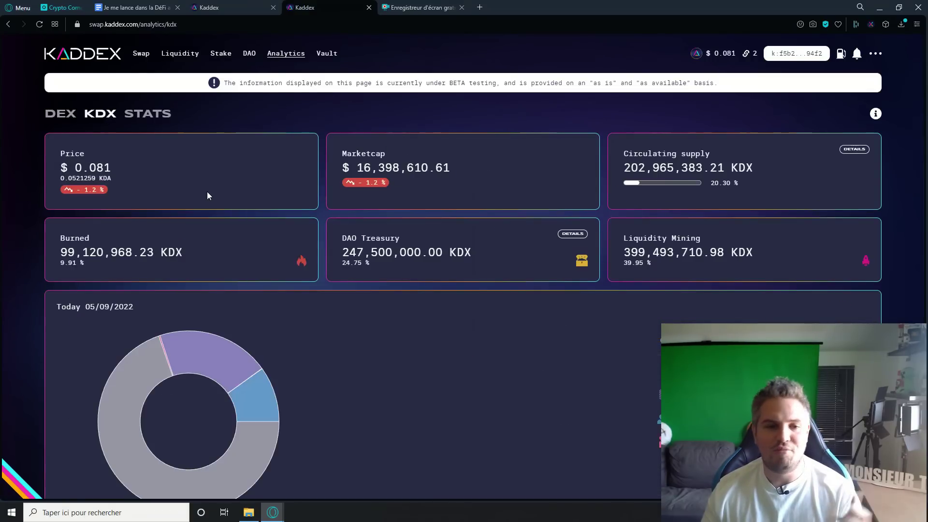
{"action": "scroll", "coordinate": [366, 187], "scroll_direction": "down", "scroll_amount": 1}
{"action": "scroll", "coordinate": [366, 185], "scroll_direction": "up", "scroll_amount": 1}
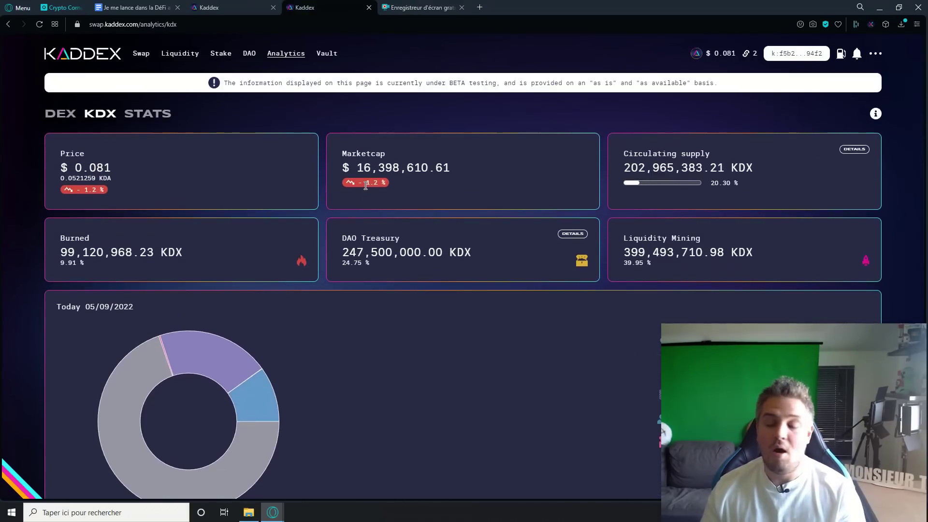